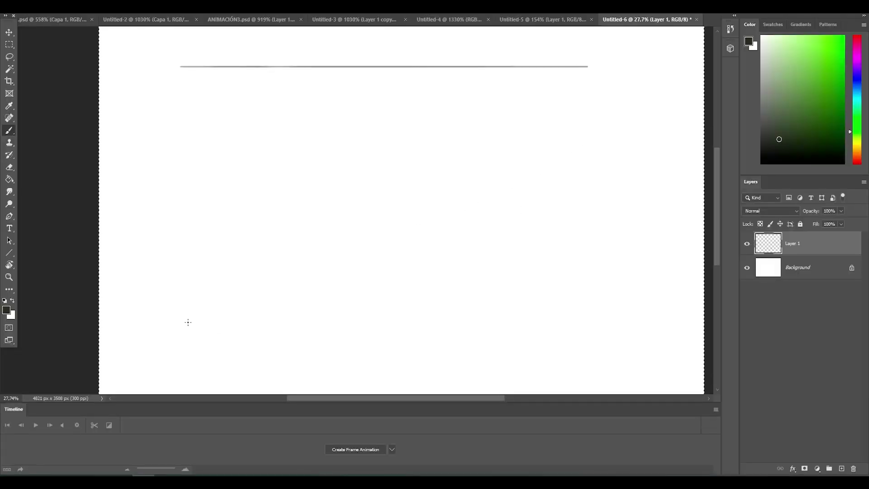
Sketch the first runner's head hanging from the top line, plus its front and back legs
left_click_drag(178, 313, 416, 312)
key("ctrl+z")
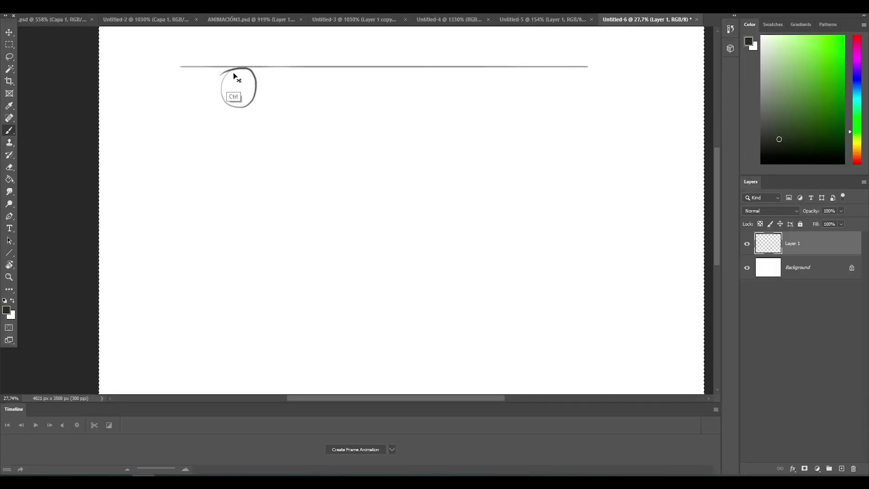
left_click_drag(231, 69, 248, 69)
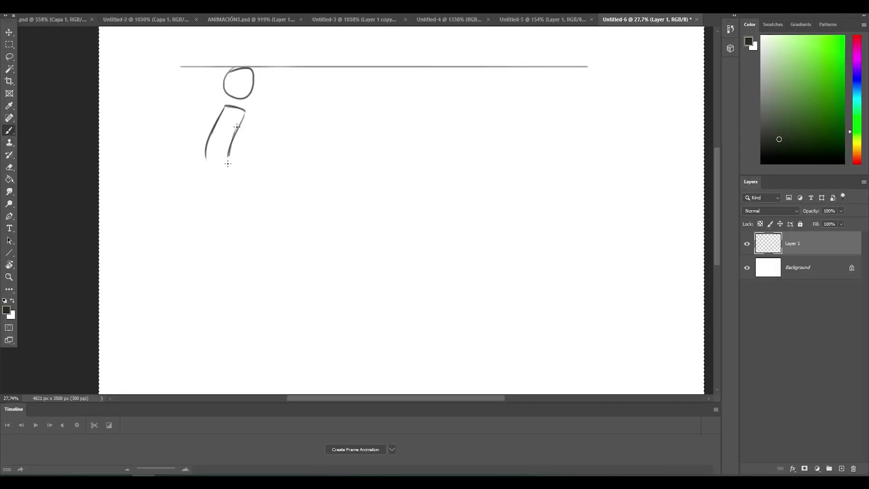
mouse_move(204, 162)
left_mouse_down()
mouse_move(269, 256)
mouse_move(242, 189)
left_mouse_up()
left_click_drag(231, 169, 268, 247)
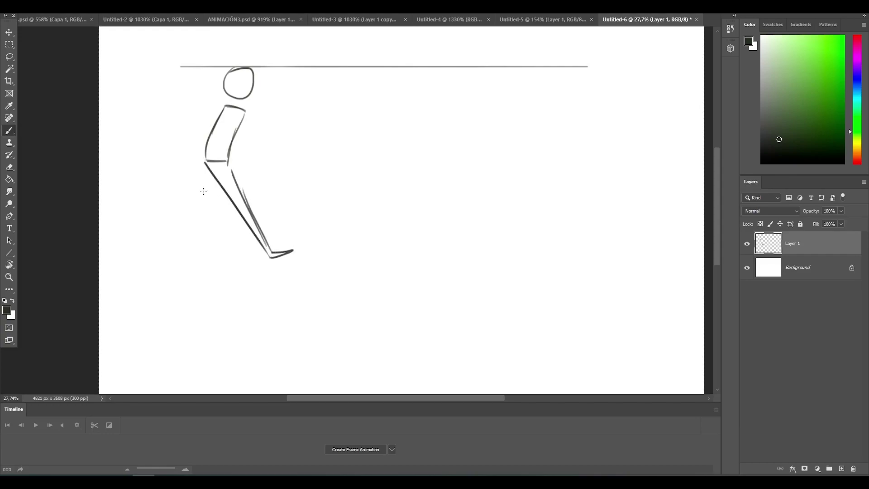
left_click_drag(179, 198, 202, 194)
left_click_drag(186, 189, 177, 174)
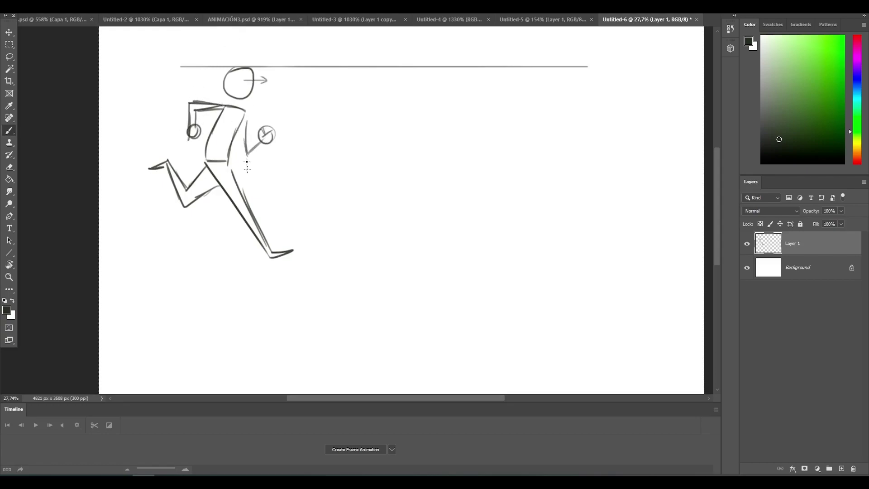
Draw the ground line, the wavy head-bounce path and the second runner's head
left_click_drag(139, 260, 528, 260)
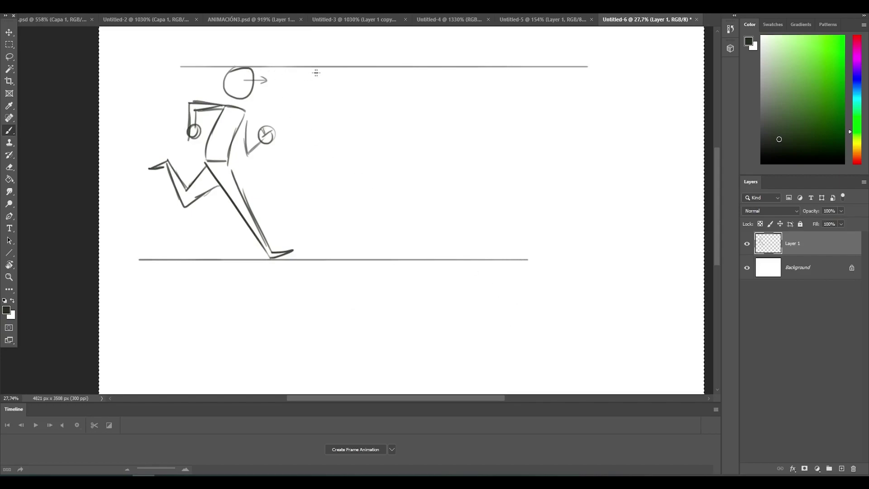
mouse_move(193, 55)
left_mouse_down()
mouse_move(273, 80)
mouse_move(606, 64)
left_mouse_up()
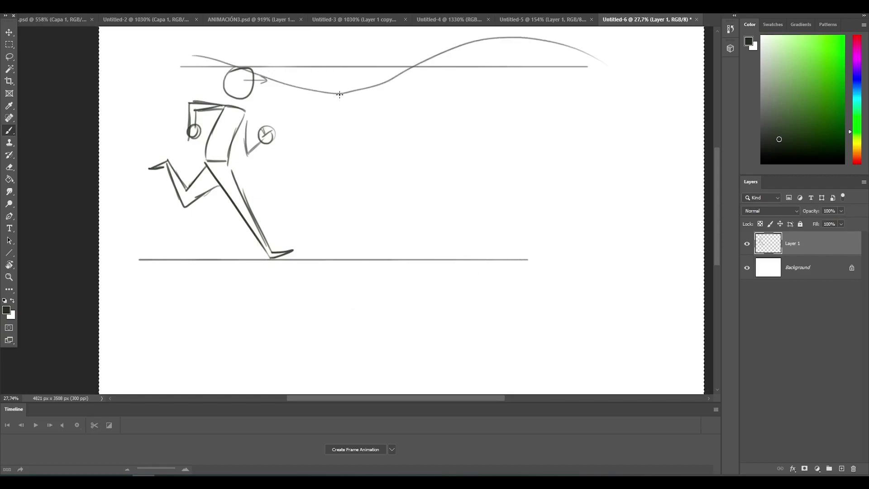
left_click_drag(338, 93, 341, 94)
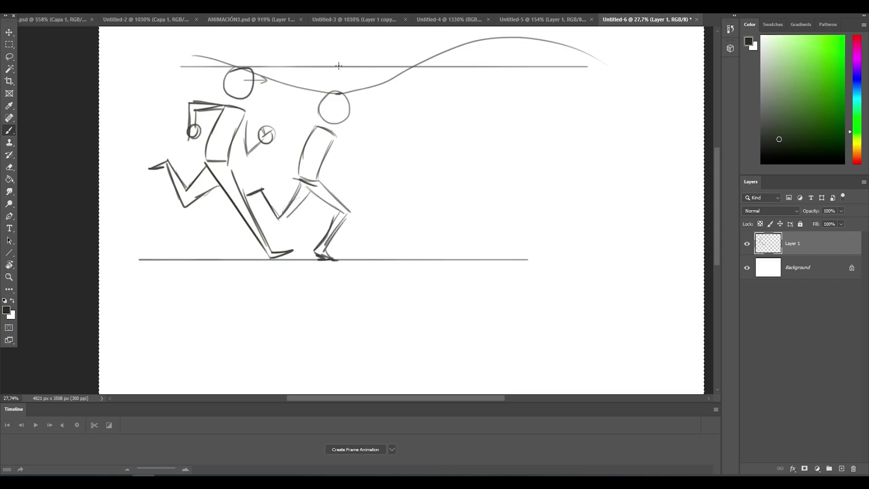
Sketch the second runner's arm, hand and right torso edge
mouse_move(315, 132)
left_mouse_down()
mouse_move(292, 161)
mouse_move(288, 184)
left_mouse_up()
left_click_drag(289, 185, 288, 194)
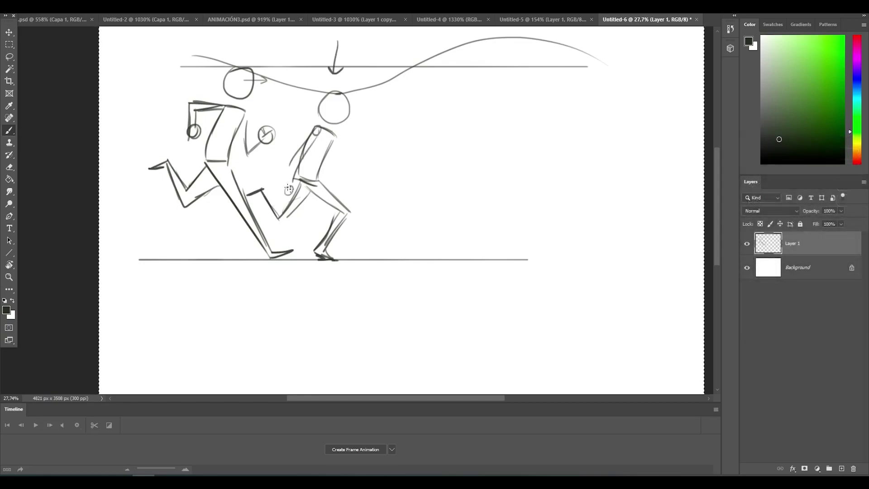
left_click_drag(319, 131, 293, 181)
left_click_drag(330, 149, 333, 163)
mouse_move(335, 146)
left_mouse_down()
mouse_move(330, 167)
mouse_move(343, 182)
left_mouse_up()
mouse_move(339, 233)
left_mouse_down()
mouse_move(302, 300)
mouse_move(392, 205)
left_mouse_up()
key("ctrl+z")
Sketch the third runner on the wave crest with head, rectangular torso and back leg
mouse_move(454, 106)
left_mouse_down()
mouse_move(442, 133)
mouse_move(471, 109)
left_mouse_up()
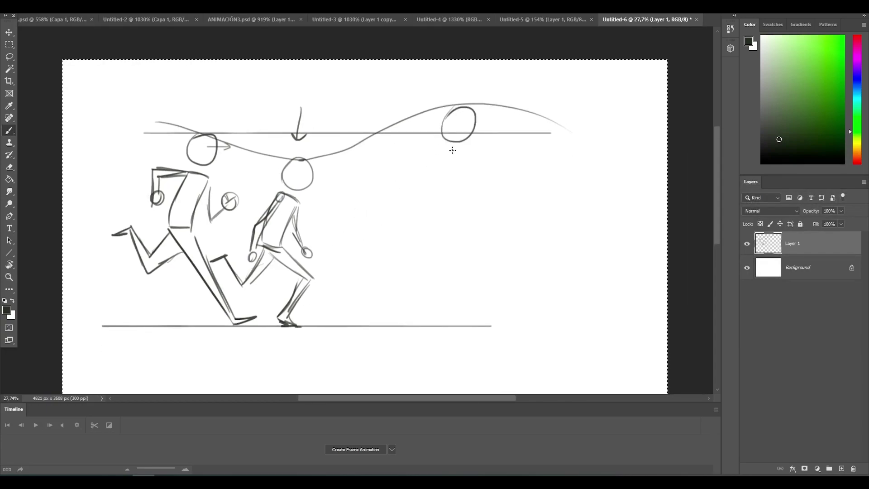
mouse_move(441, 147)
left_mouse_down()
mouse_move(457, 154)
mouse_move(425, 177)
mouse_move(443, 203)
left_mouse_up()
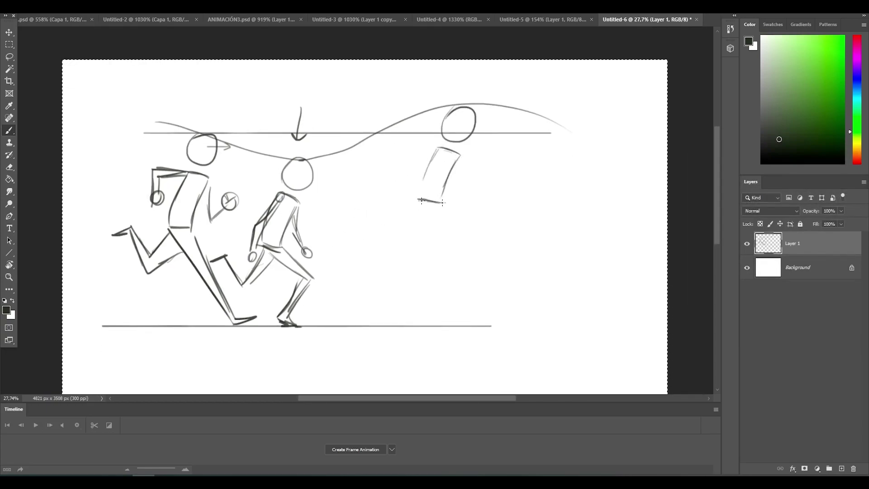
left_click_drag(430, 168, 418, 199)
key("ctrl+z")
key("ctrl+z")
left_click_drag(439, 150, 424, 199)
mouse_move(424, 203)
left_mouse_down()
mouse_move(446, 207)
mouse_move(368, 299)
left_mouse_up()
mouse_move(417, 222)
left_mouse_down()
mouse_move(366, 301)
mouse_move(439, 218)
left_mouse_up()
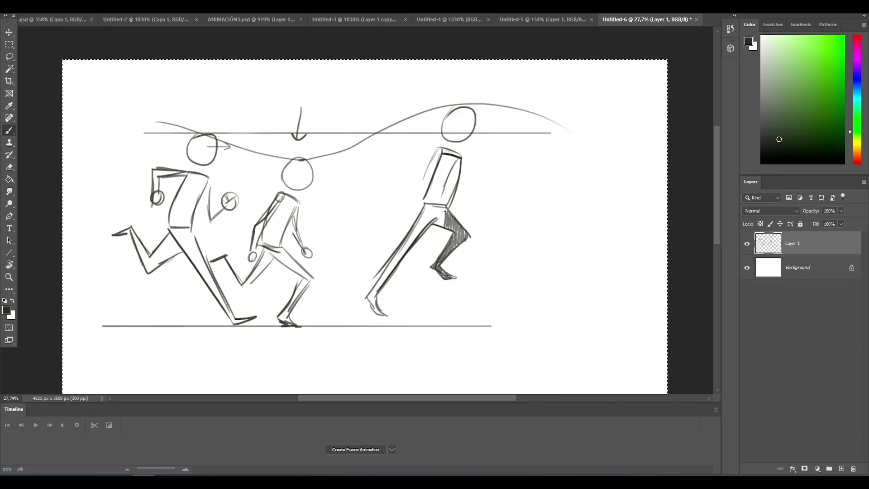
mouse_move(450, 158)
left_mouse_down()
mouse_move(440, 179)
mouse_move(467, 202)
mouse_move(421, 175)
left_mouse_up()
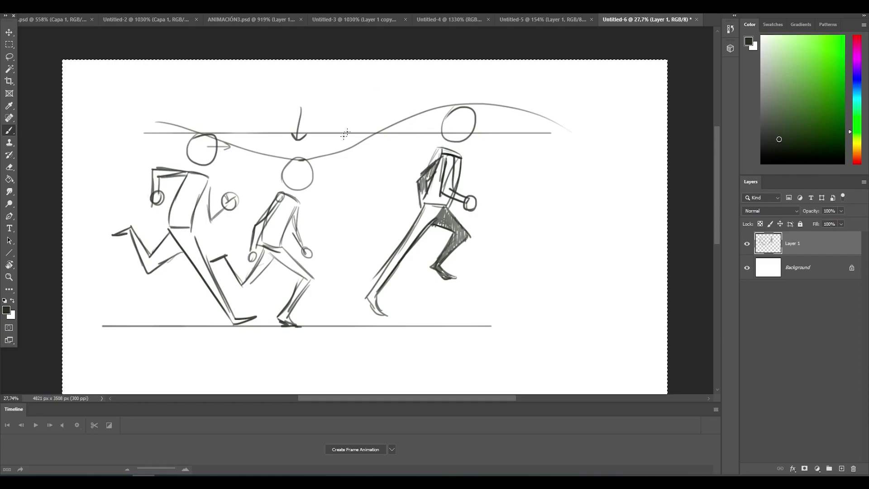
Trace the head's bounce arc across the sketch in green
left_click(811, 62)
mouse_move(572, 136)
left_mouse_down()
mouse_move(201, 132)
mouse_move(103, 118)
left_mouse_up()
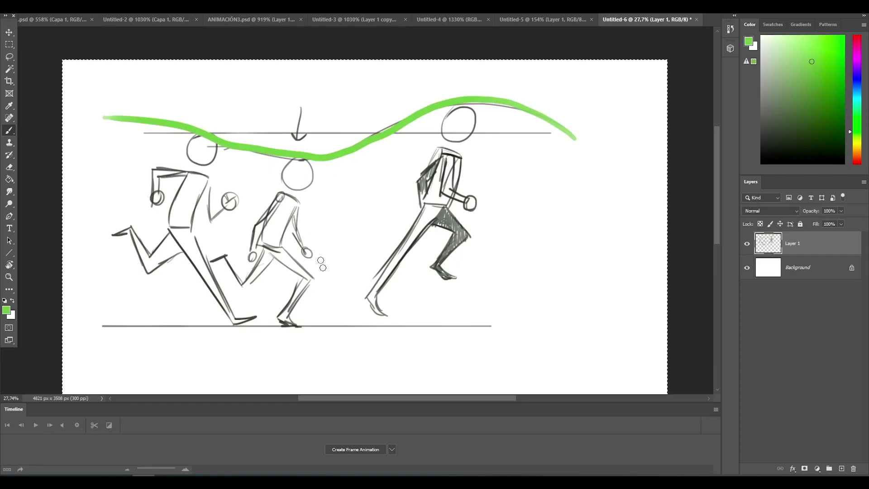
scroll(413, 363, "down", 1)
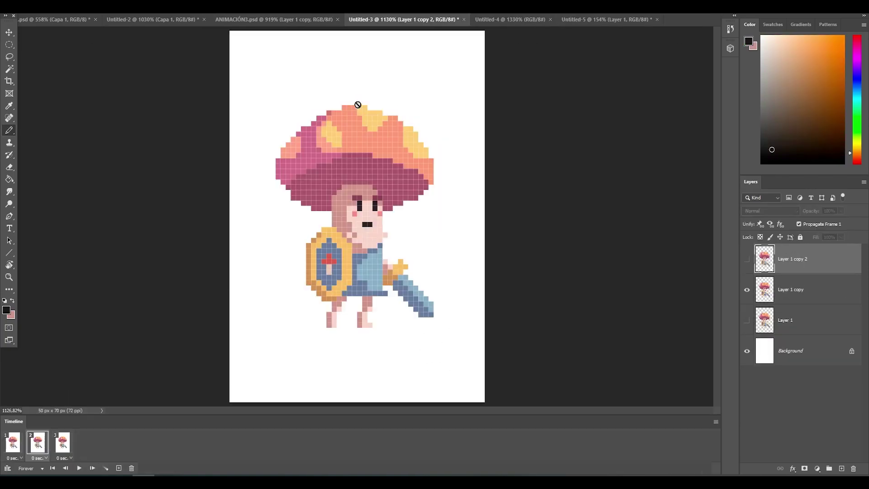
On animation frame 2, lasso the knight and nudge it down one art pixel
left_click(21, 442)
left_click(37, 443)
left_click(792, 290)
scroll(266, 175, "up", 2)
key("l")
left_click_drag(245, 131, 320, 385)
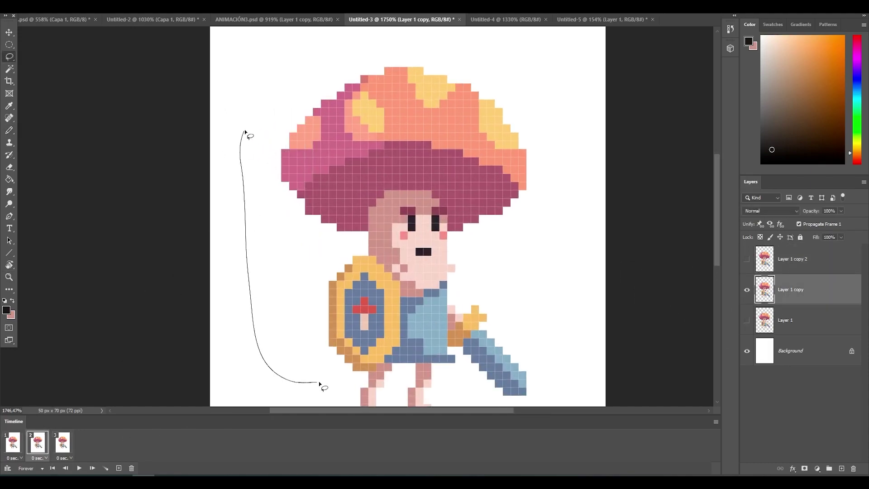
mouse_move(507, 408)
left_mouse_down()
mouse_move(500, 67)
mouse_move(271, 73)
left_mouse_up()
key("v")
key("Down")
Outline the knight on frame 3, deselect it, and return to frame 1
left_click(63, 443)
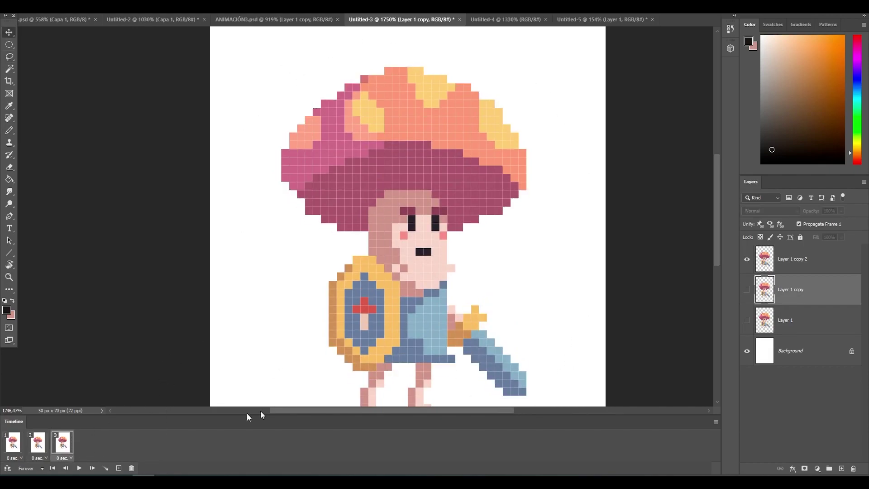
key("l")
left_click_drag(291, 249, 298, 352)
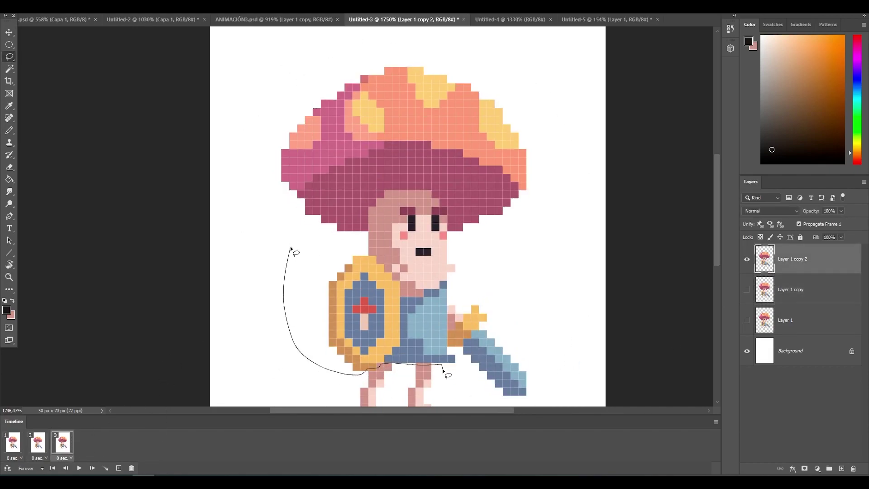
mouse_move(444, 370)
left_mouse_down()
mouse_move(592, 200)
mouse_move(283, 271)
left_mouse_up()
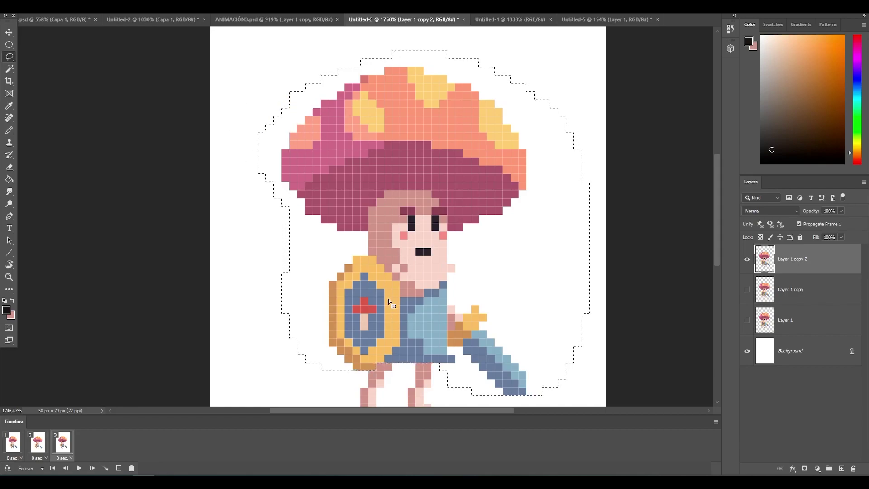
key("ctrl+d")
scroll(291, 281, "down", 3)
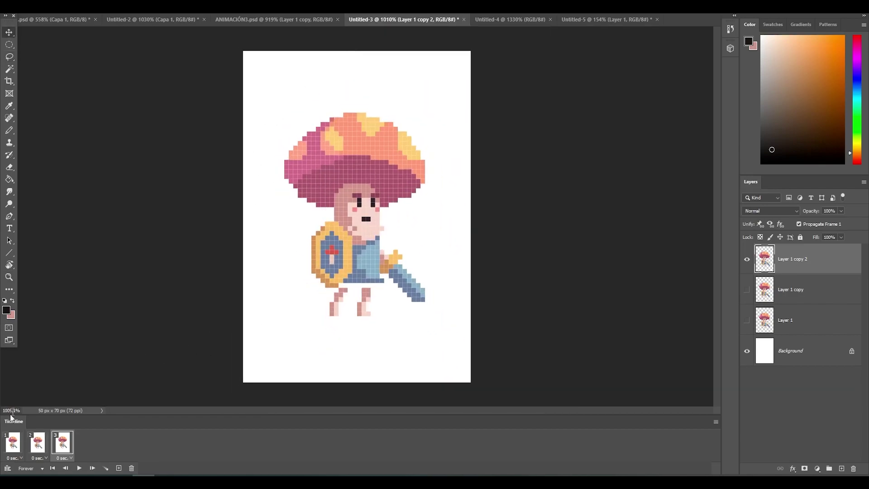
left_click(18, 446)
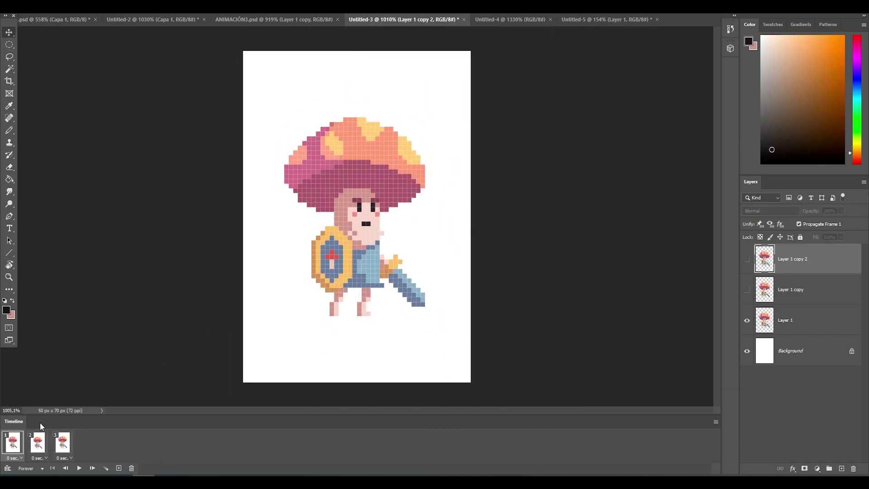
scroll(356, 267, "up", 2)
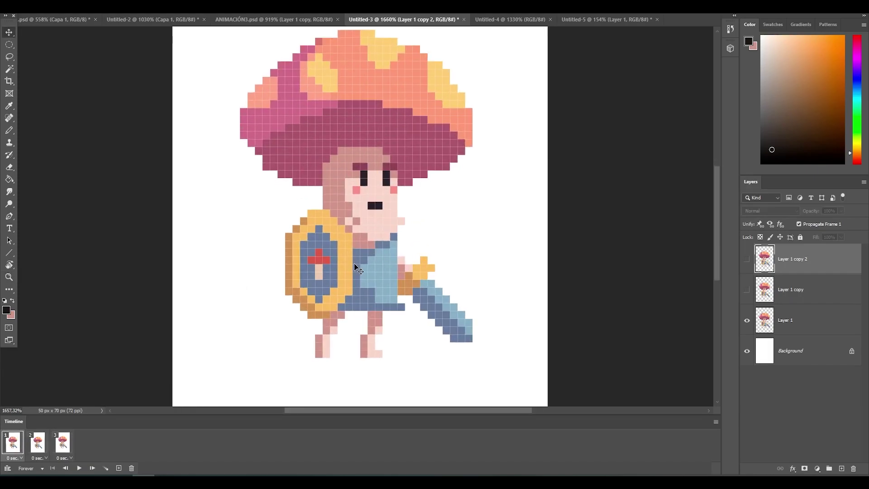
scroll(339, 196, "down", 1)
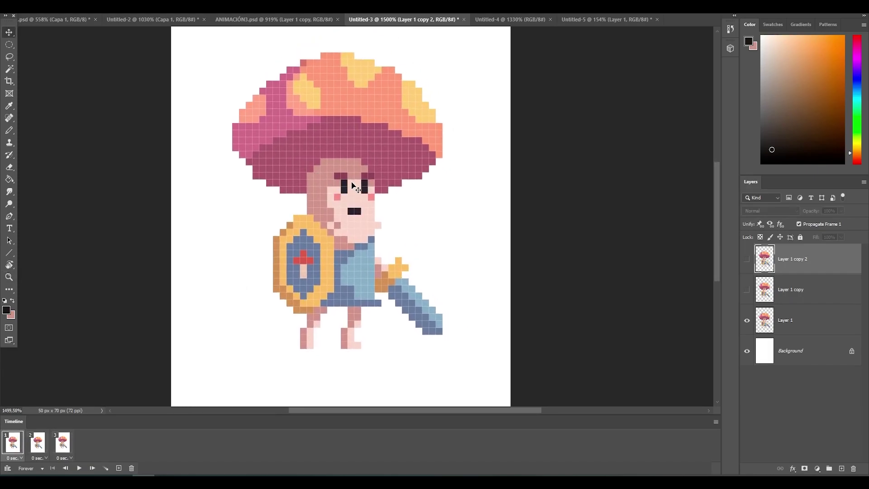
scroll(342, 170, "down", 1)
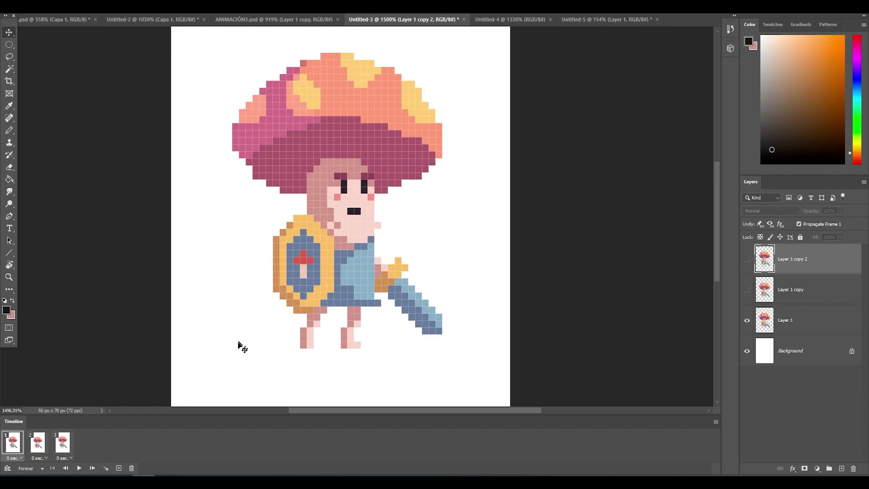
Erase the standing legs and redraw a light pink front leg and dusty pink back leg
key("e")
key("alt+[")
key("alt+[")
key("b")
key("e")
left_click_drag(360, 319, 304, 338)
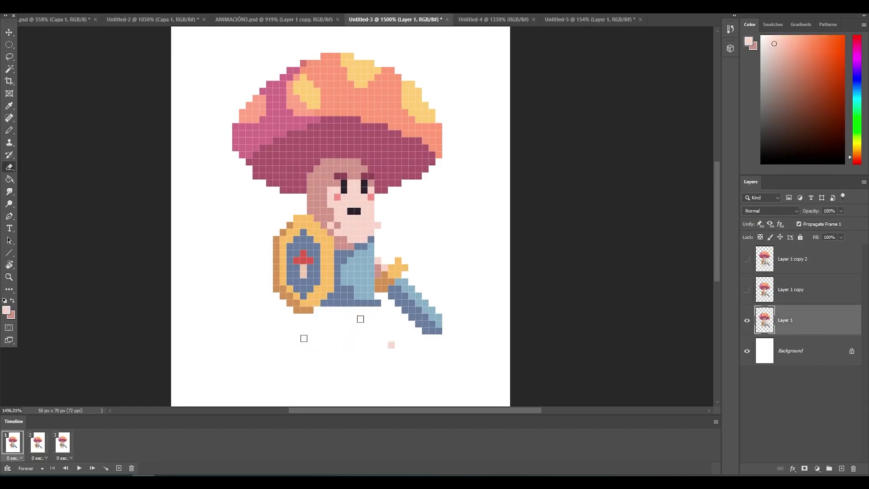
key("b")
left_click_drag(351, 313, 368, 341)
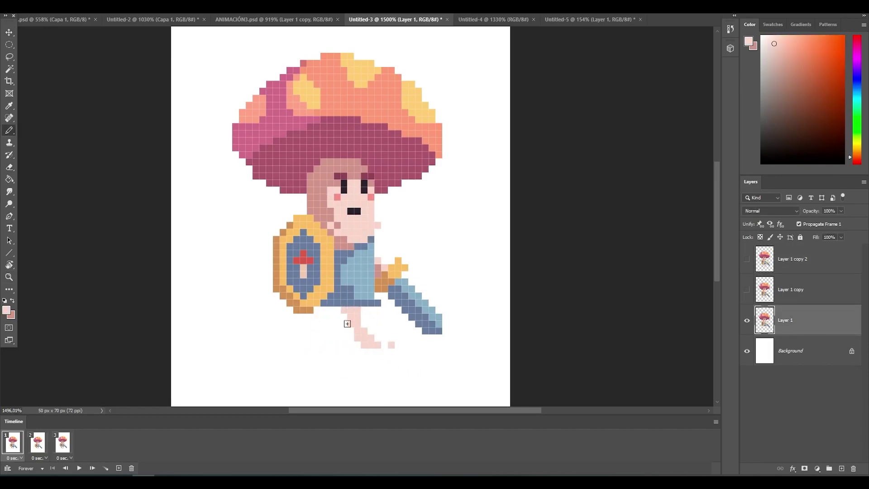
left_click(337, 206, "alt")
left_click_drag(344, 310, 319, 330)
left_click(324, 326)
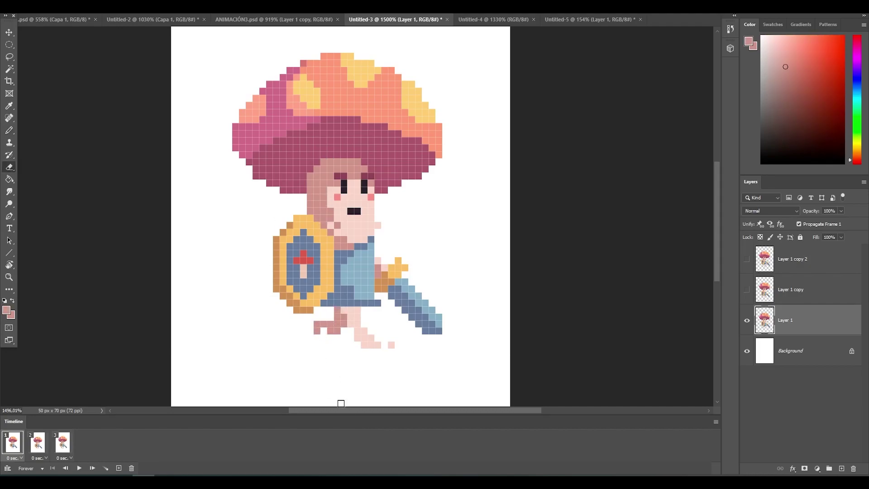
scroll(345, 375, "up", 2)
left_click(370, 335)
left_click_drag(361, 291, 361, 323)
Zoom in around the legs and pick light pink for the front leg
key("z")
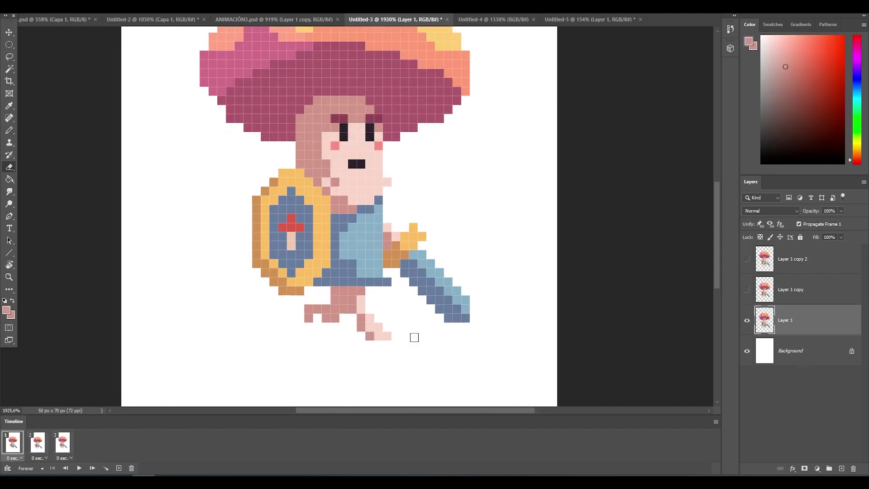
left_click_drag(413, 336, 379, 326)
scroll(380, 326, "up", 2)
key("b")
left_click(384, 331, "alt")
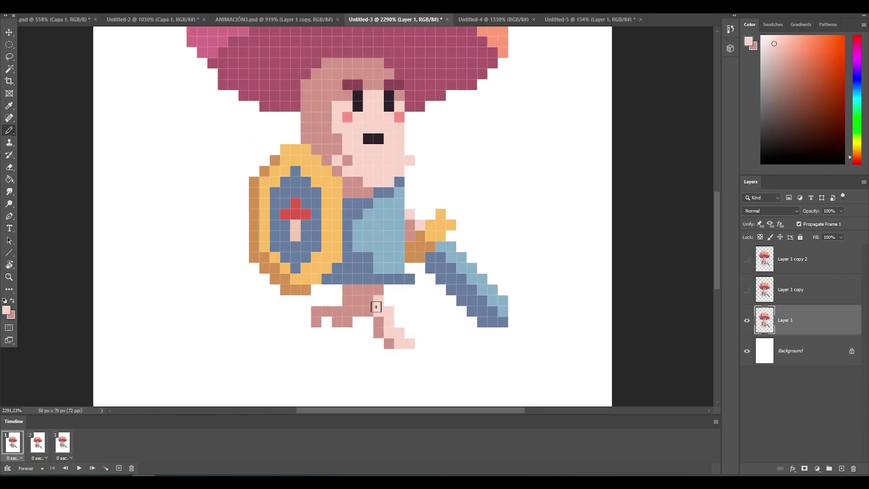
scroll(375, 307, "down", 2)
scroll(371, 289, "down", 1)
scroll(371, 278, "down", 1)
On frame 2, erase the old leg pixels and draw new dark and light pink legs
key("Right")
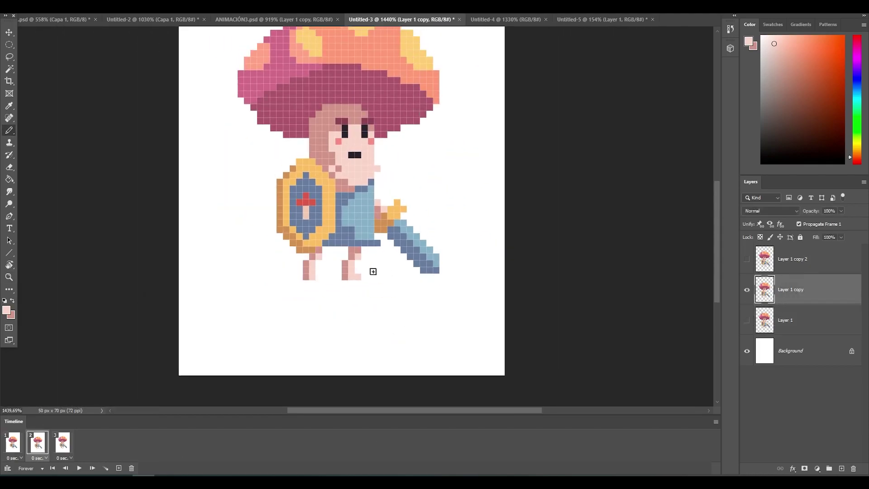
scroll(331, 267, "up", 3)
key("e")
left_click_drag(376, 276, 392, 238)
left_click_drag(280, 290, 342, 242)
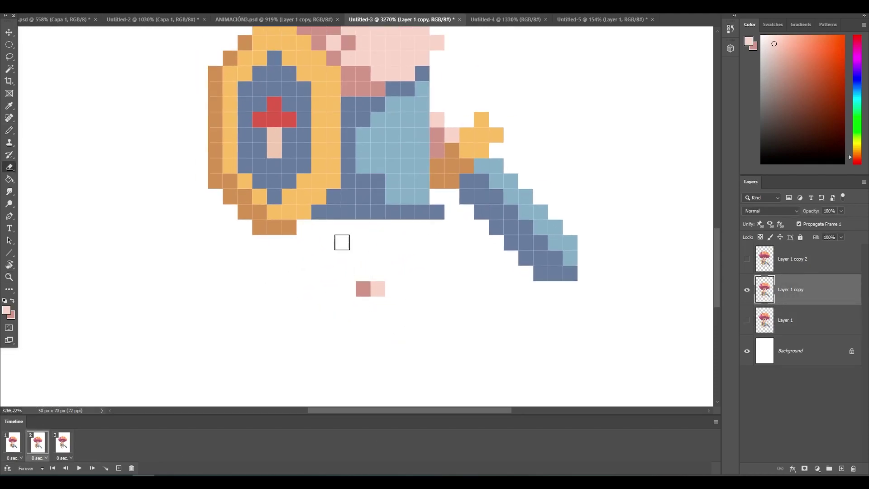
key("b")
mouse_move(363, 273)
left_mouse_down()
mouse_move(378, 226)
mouse_move(319, 273)
left_mouse_up()
left_click(364, 289, "alt")
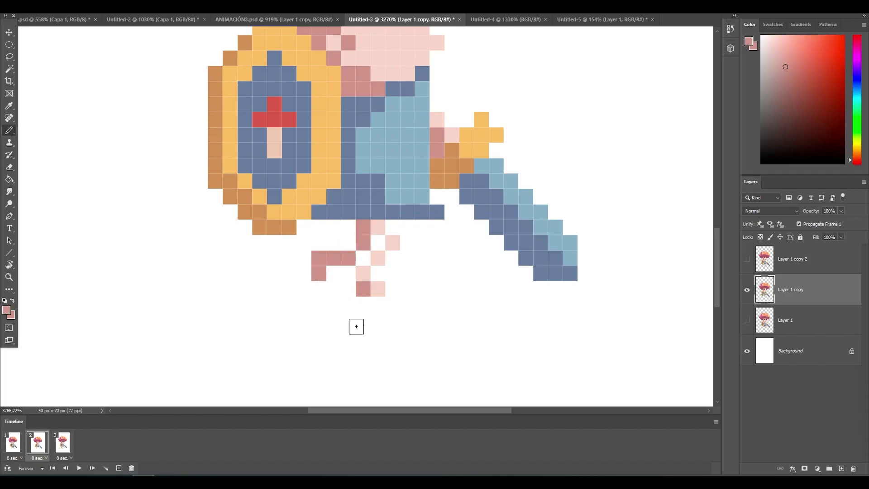
On frame 3, select the left leg pixels and move them two cells right
left_click(63, 446)
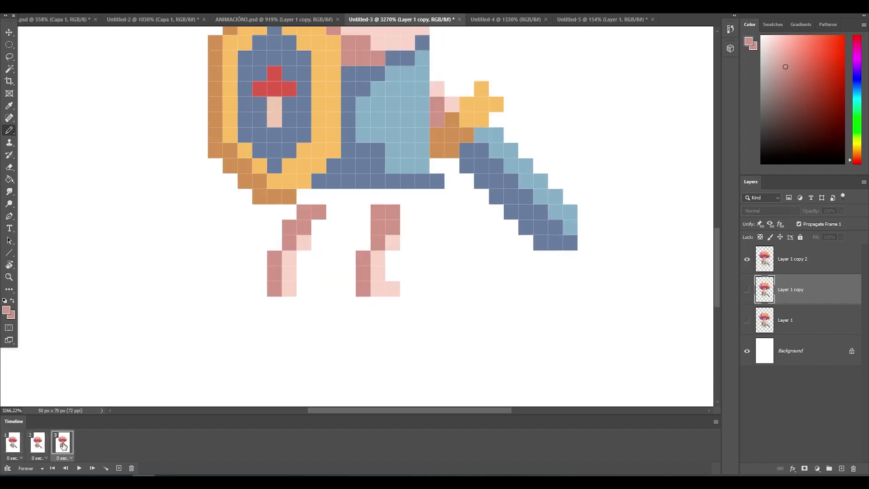
left_click(38, 442)
left_click(344, 293, "alt")
scroll(342, 294, "down", 4)
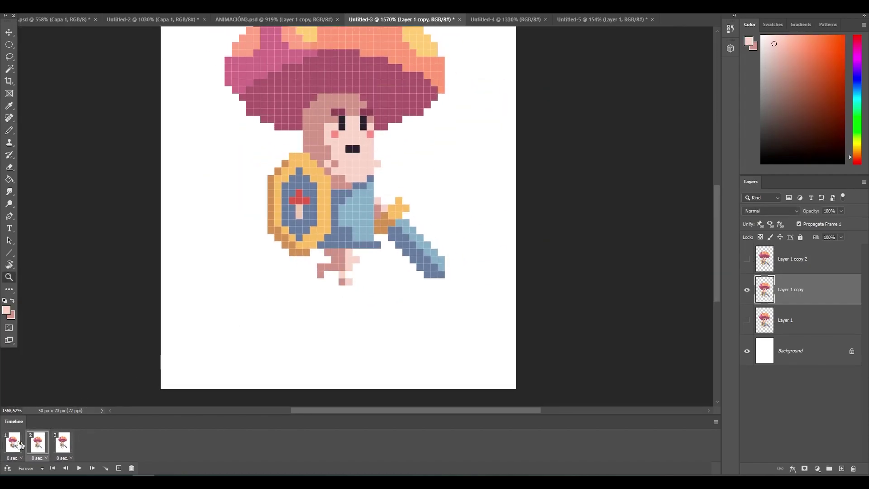
left_click(63, 445)
scroll(360, 226, "up", 3)
left_click_drag(372, 219, 322, 237)
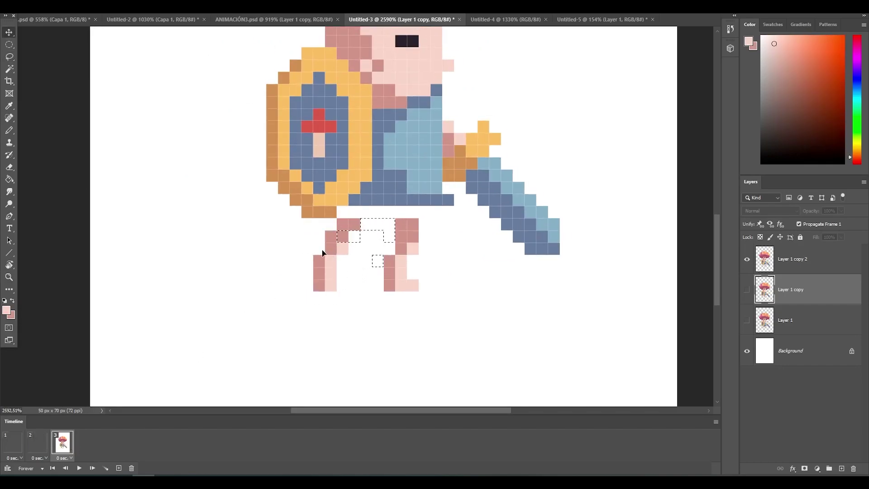
mouse_move(331, 203)
left_mouse_down()
mouse_move(353, 217)
mouse_move(394, 211)
left_mouse_up()
key("ctrl+d")
Add a darker pink row above frame 3's legs and zoom out to check the character
key("b")
left_click(366, 224, "alt")
key("e")
mouse_move(389, 286)
left_mouse_down()
mouse_move(407, 222)
mouse_move(411, 253)
mouse_move(426, 263)
left_mouse_up()
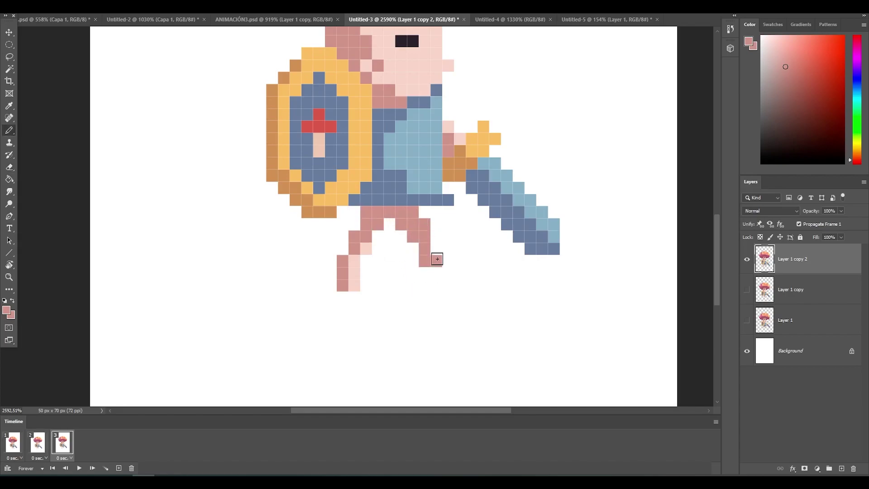
key("z")
left_click_drag(405, 223, 383, 212)
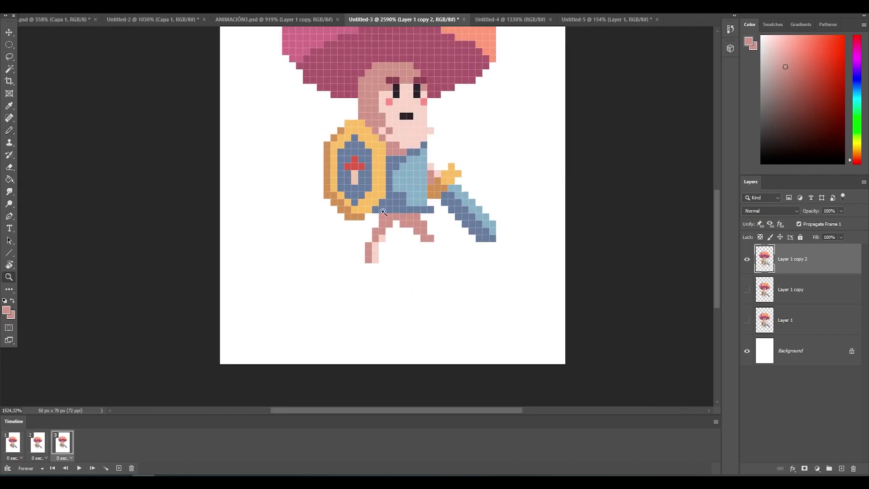
key("b")
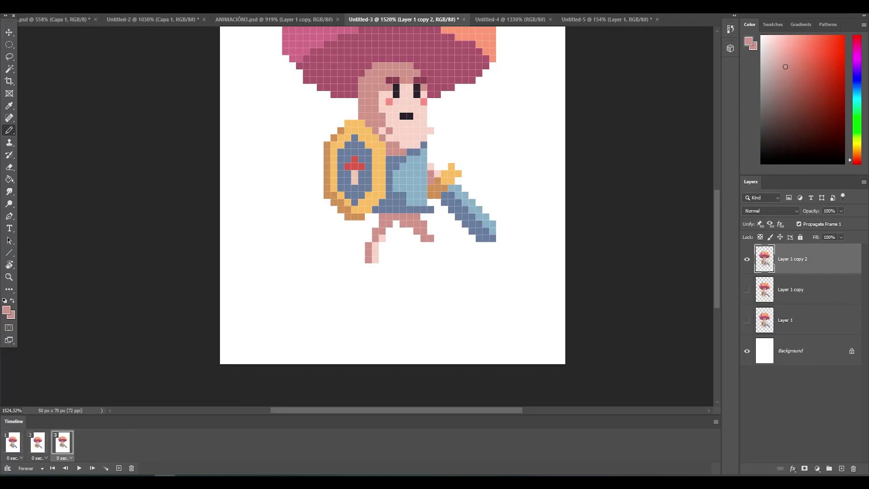
On the Background layer, marquee a strip along the bottom of the canvas
key("l")
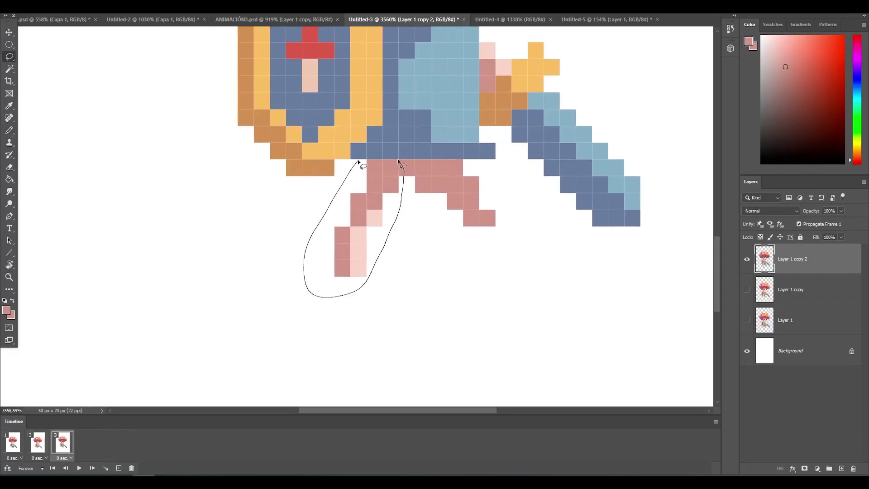
left_click_drag(359, 156, 394, 163)
left_click(792, 351)
key("m")
left_click_drag(131, 271, 489, 365)
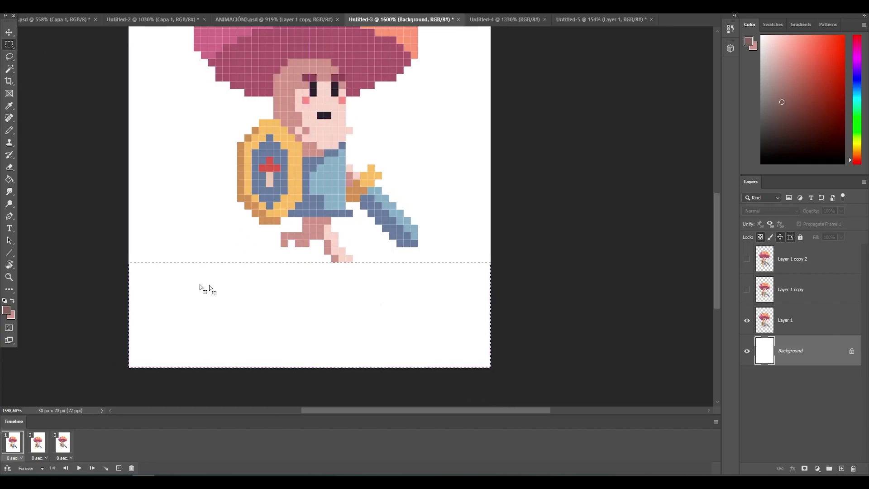
Fill the bottom strip brown, then return to frame 1 with Layer 1 active
key("alt+BackSpace")
left_click(12, 441)
left_click(785, 320)
scroll(317, 236, "up", 5)
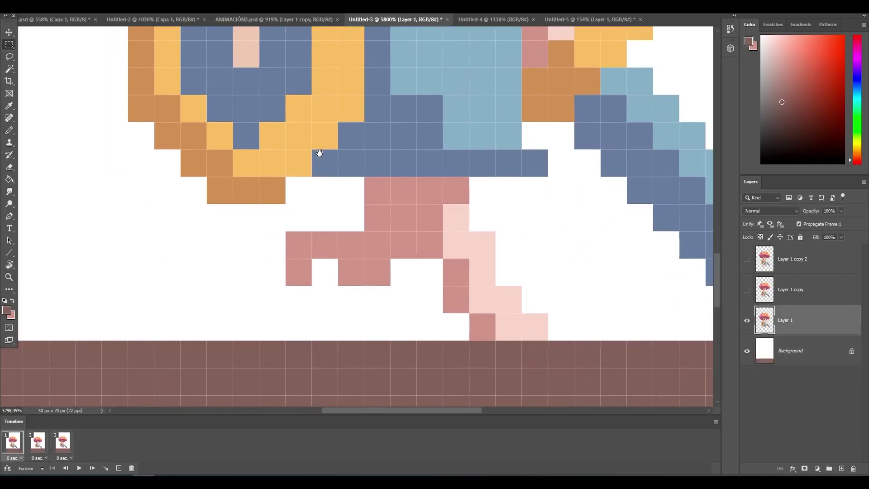
Lasso frame 1's leg, nudge it sideways, and repaint and erase leg pixels
key("l")
left_click_drag(383, 179, 259, 238)
key("ctrl+Left")
key("ctrl+Left")
key("ctrl+Right")
key("ctrl+Left")
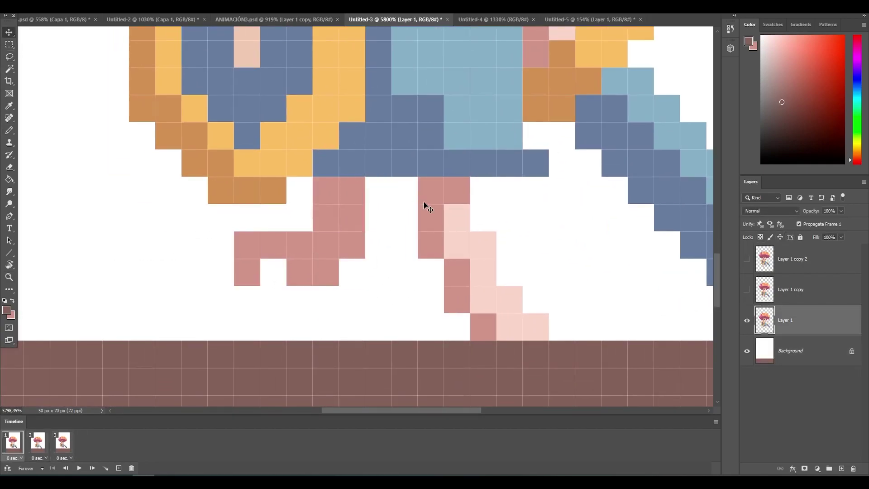
key("ctrl+d")
key("b")
left_click(405, 190)
left_click_drag(536, 327, 484, 326)
key("e")
left_click(457, 299)
left_click(431, 245)
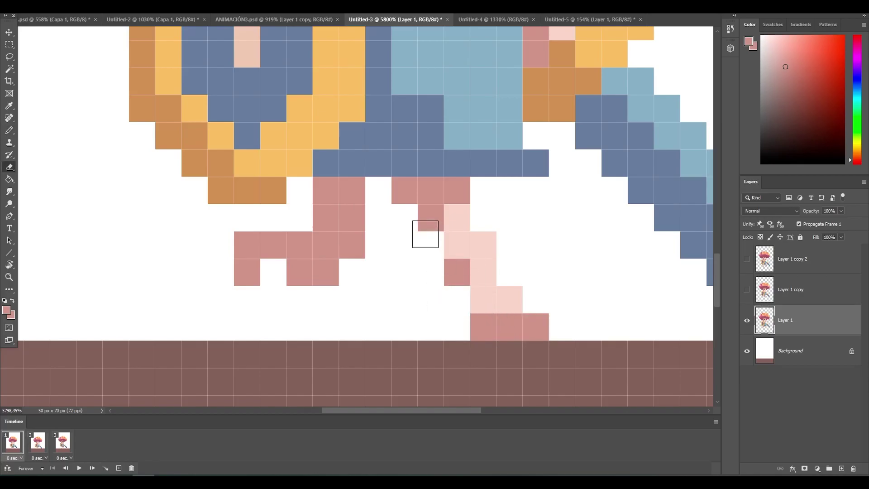
Shift part of the leg one cell left and repaint its dark and light pink cells
key("l")
mouse_move(387, 199)
left_mouse_down()
mouse_move(476, 342)
mouse_move(387, 199)
left_mouse_up()
key("ctrl+Left")
key("ctrl+d")
key("b")
left_click(457, 299)
left_click(431, 245)
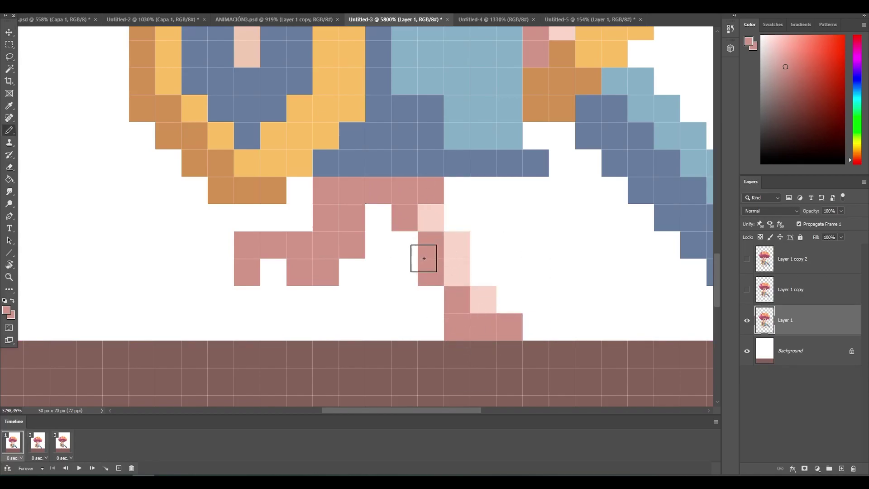
left_click(450, 232, "alt")
key("ctrl+0")
key("z")
mouse_move(371, 285)
left_mouse_down()
mouse_move(391, 285)
mouse_move(407, 301)
mouse_move(451, 284)
left_mouse_up()
left_click(38, 441)
Lasso frame 2's front foot and nudge it one pixel to the right
key("l")
key("v")
key("Right")
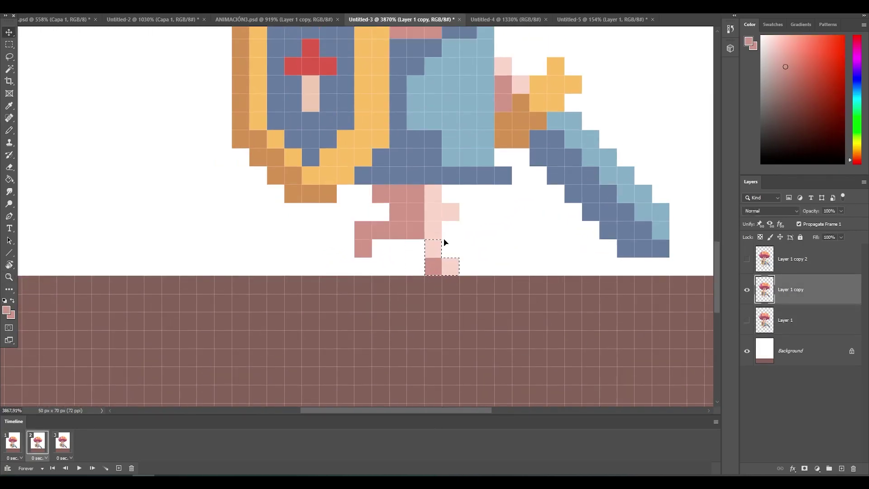
key("ctrl+d")
Repaint frame 2's foot outline with the Pencil in the leg and pink colours
key("b")
left_click(432, 245, "alt")
left_click(432, 266)
left_click(416, 230, "alt")
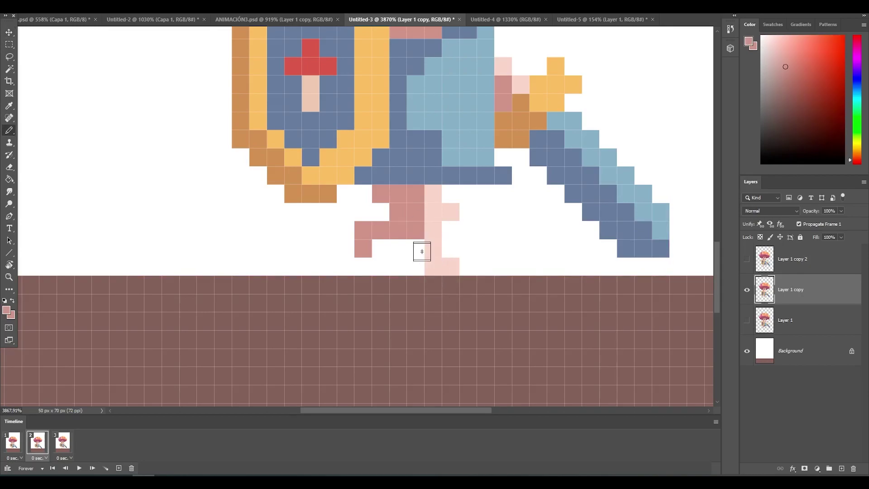
left_click_drag(416, 247, 415, 266)
left_click(450, 230)
left_click(397, 194, "alt")
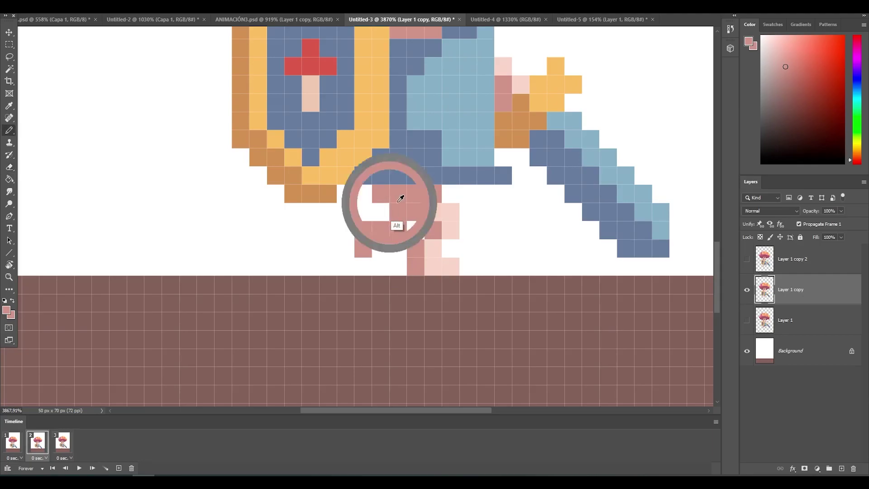
Zoom out and back in to check frame 2's sprite
key("z")
left_click_drag(397, 193, 349, 235)
left_click(349, 235)
key("b")
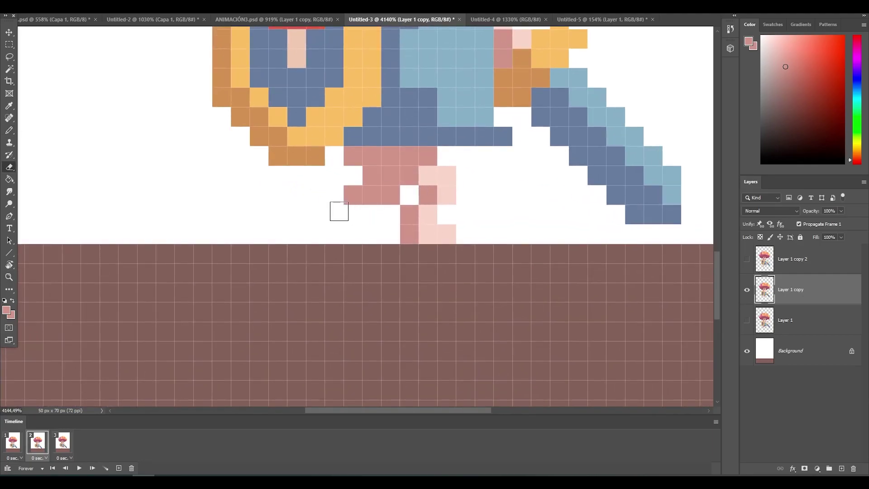
left_click_drag(419, 205, 317, 224)
scroll(369, 299, "up", 2)
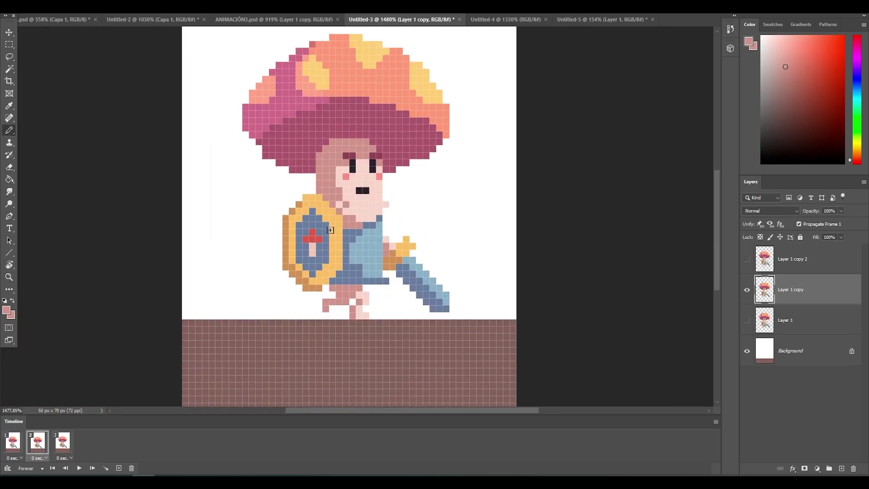
On frame 3, lasso the front leg and move it before redrawing the foot
left_click(63, 441)
scroll(321, 303, "up", 3)
key("l")
mouse_move(356, 223)
left_mouse_down()
mouse_move(379, 281)
mouse_move(330, 252)
left_mouse_up()
key("v")
key("ctrl+d")
key("b")
left_click(320, 312)
Redraw frame 3's front and back feet, erasing stray back-leg pixels
left_click_drag(333, 313, 348, 313)
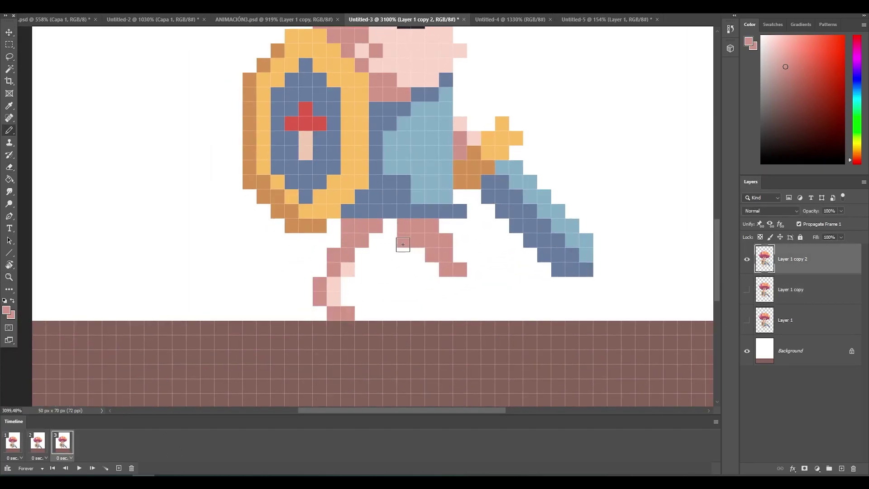
left_click(404, 240)
left_click(459, 270)
mouse_move(430, 267)
left_mouse_down()
mouse_move(413, 281)
mouse_move(432, 298)
left_mouse_up()
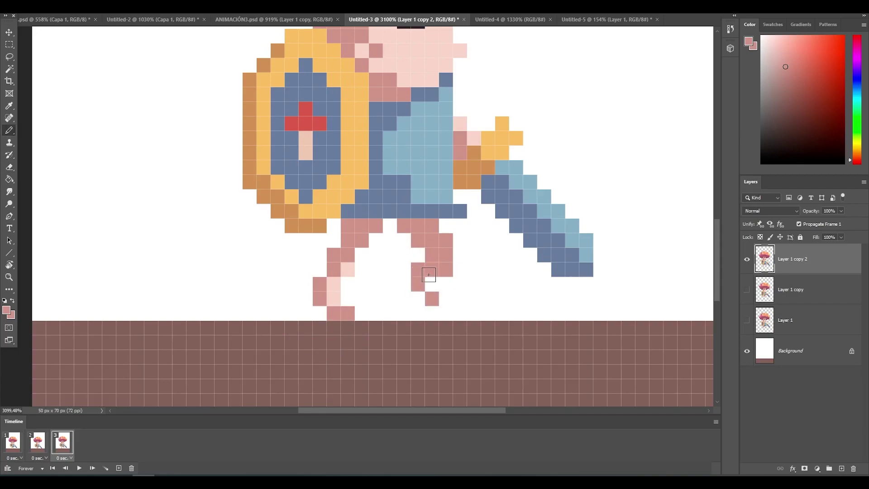
key("e")
left_click(446, 270)
Fill the front-leg gap and repaint frame 3's leg and foot pixels light pink
key("b")
left_click(390, 225)
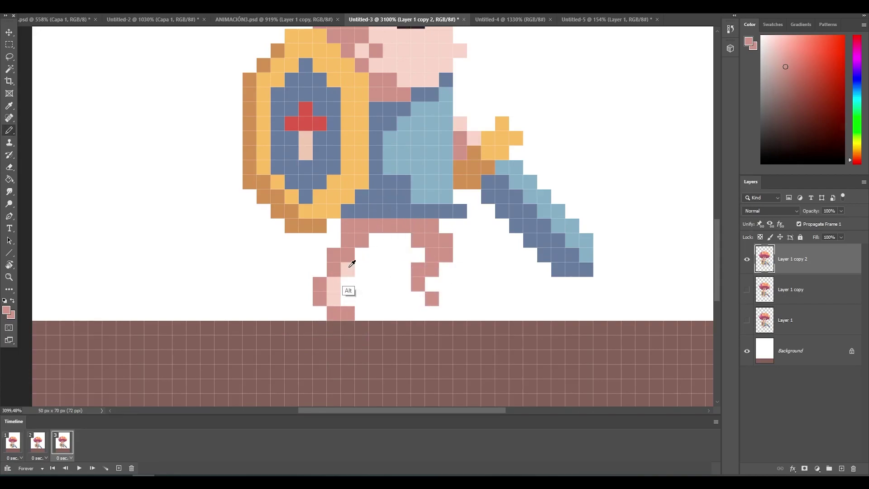
left_click(348, 269, "alt")
left_click_drag(347, 255, 362, 240)
left_click(347, 314)
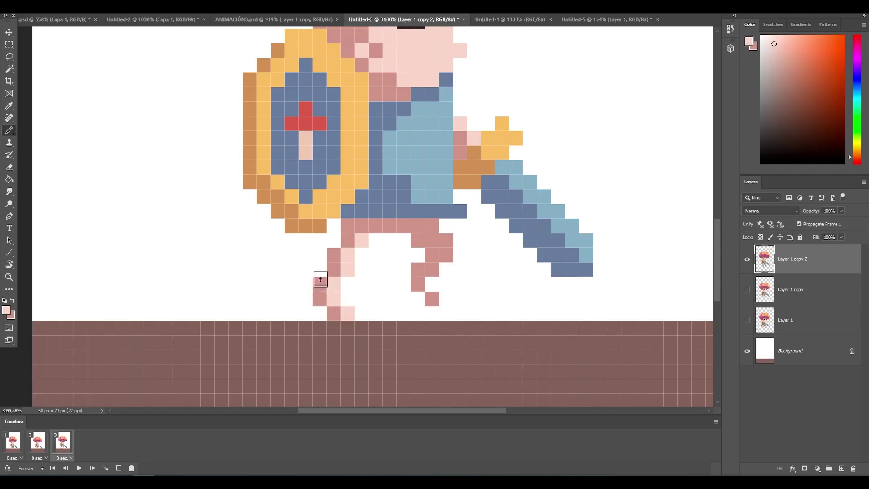
Lasso frame 1's legs and touch up two leg pixels with the Pencil
key("l")
scroll(302, 290, "up", 5)
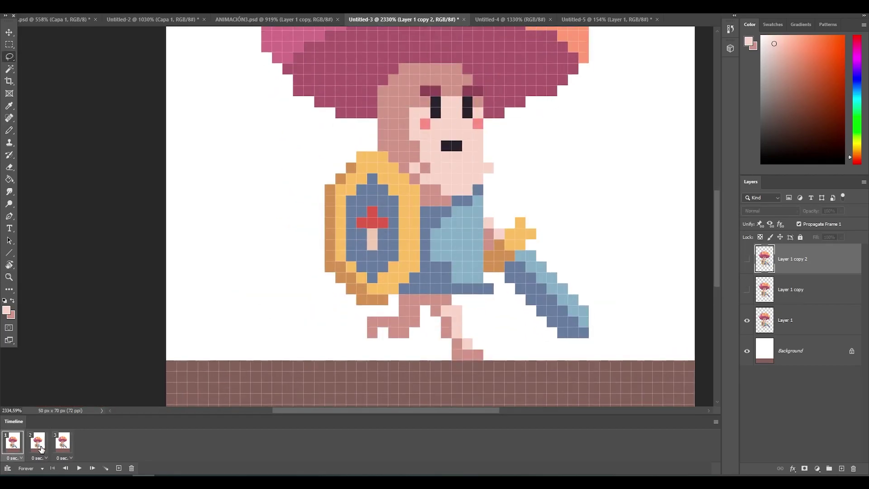
key("l")
left_click(39, 448)
left_click_drag(353, 322, 501, 378)
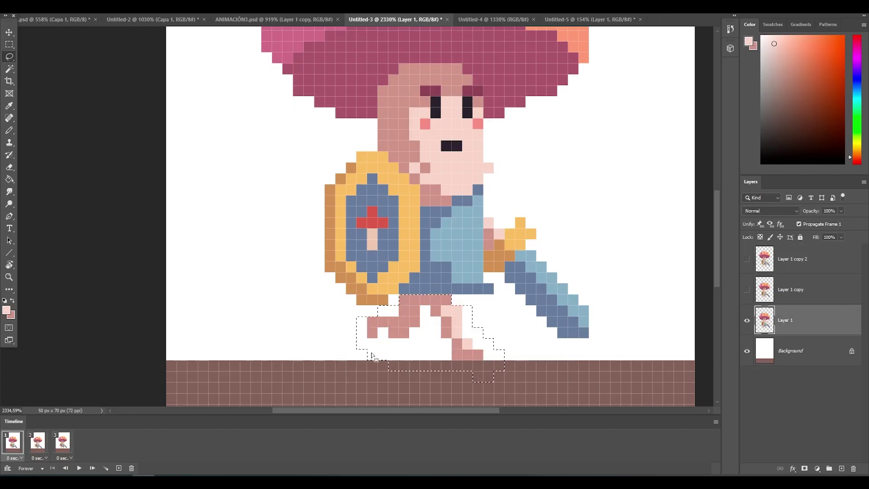
key("b")
left_click(404, 299)
left_click(410, 332)
Return to frame 3 and zoom out to view the whole knight
left_click(39, 446)
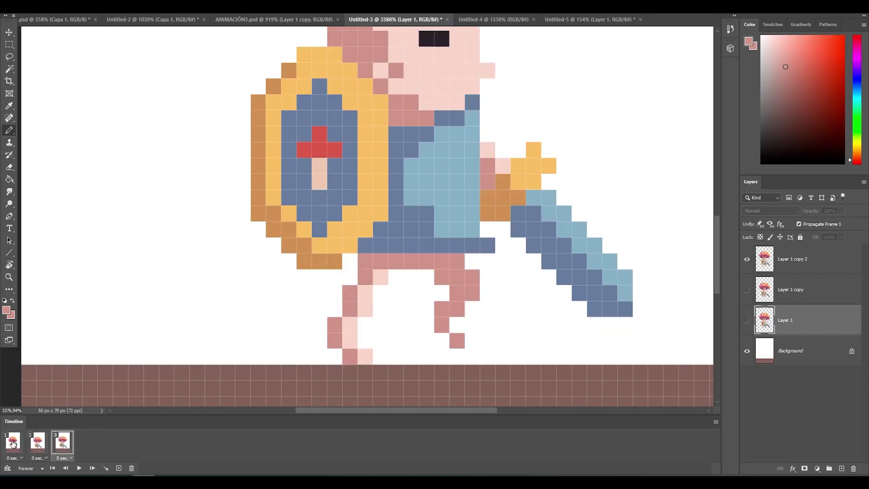
key("z")
scroll(337, 232, "down", 3)
scroll(383, 269, "up", 1)
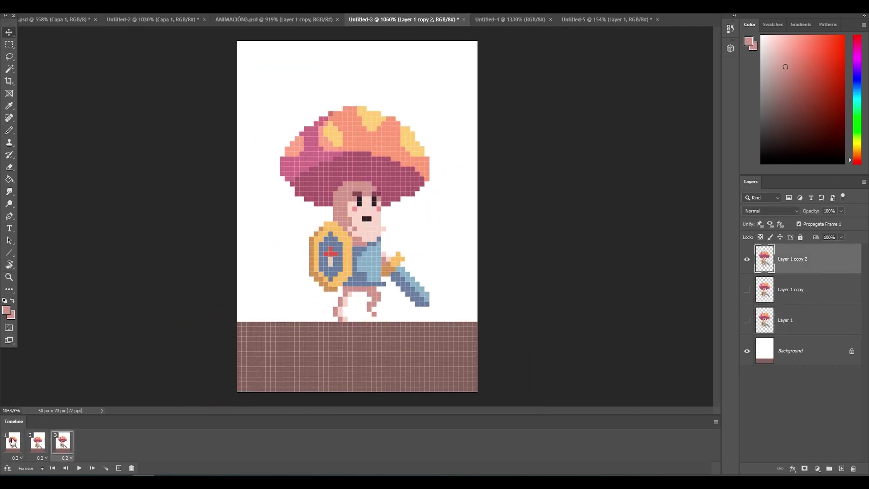
Preview the run cycle, then lasso the mushroom cap on frame 2
key("v")
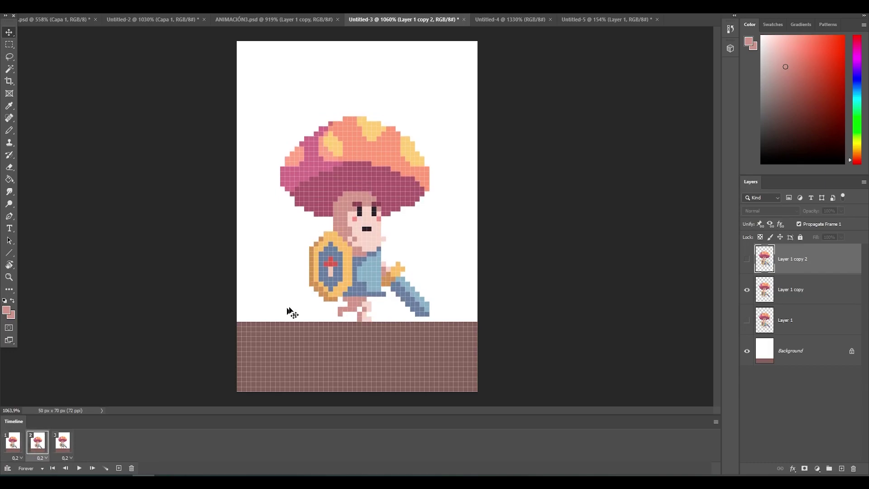
left_click(791, 290)
scroll(478, 157, "up", 3)
key("l")
mouse_move(100, 130)
left_mouse_down()
mouse_move(110, 235)
mouse_move(101, 134)
left_mouse_up()
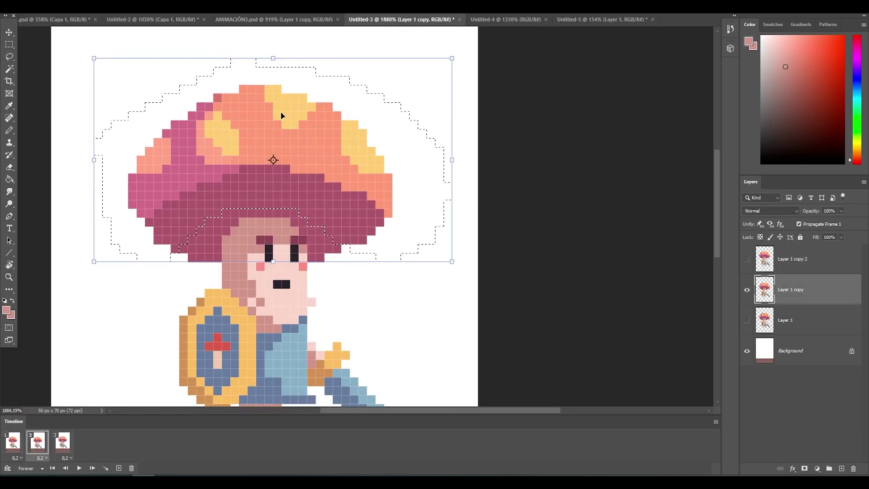
Free Transform frame 2's mushroom cap lower and wider on both sides
left_click(318, 195)
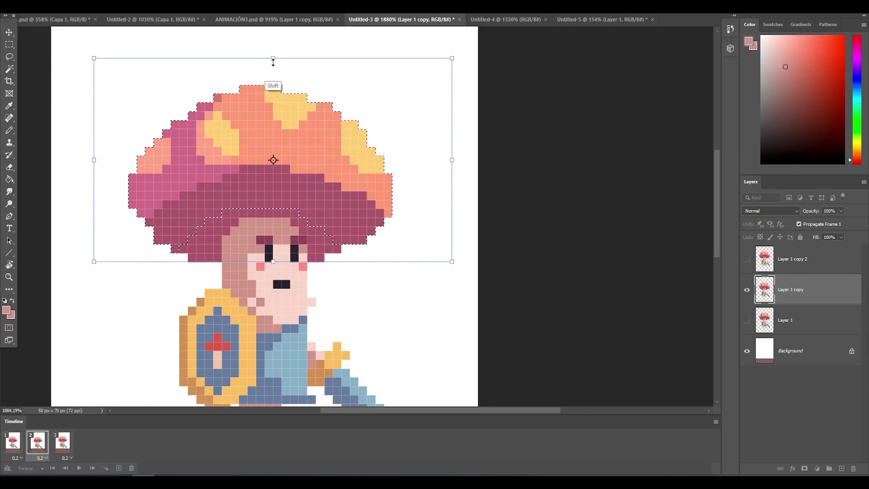
left_click_drag(273, 62, 273, 72)
left_click_drag(452, 166, 461, 167)
left_click_drag(94, 167, 84, 174)
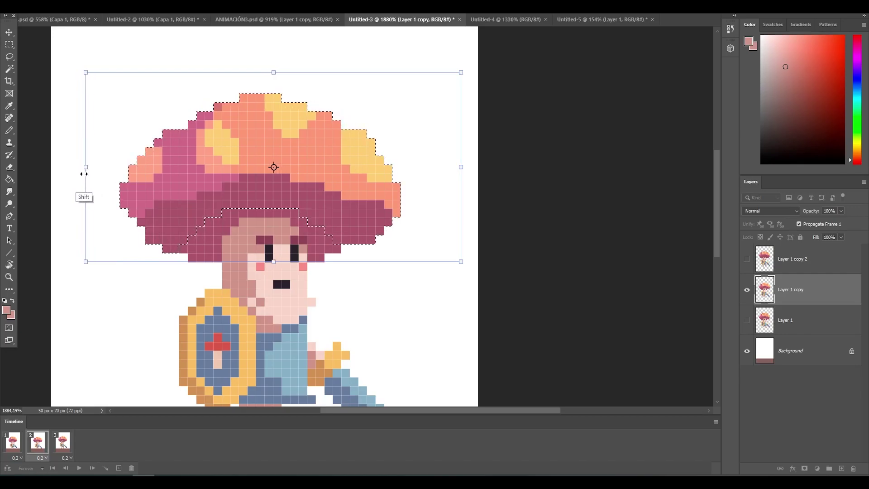
key("Return")
Flip between frames 3 and 2 to compare the squashed cap
scroll(183, 178, "down", 3)
left_click(62, 441)
left_click(38, 444)
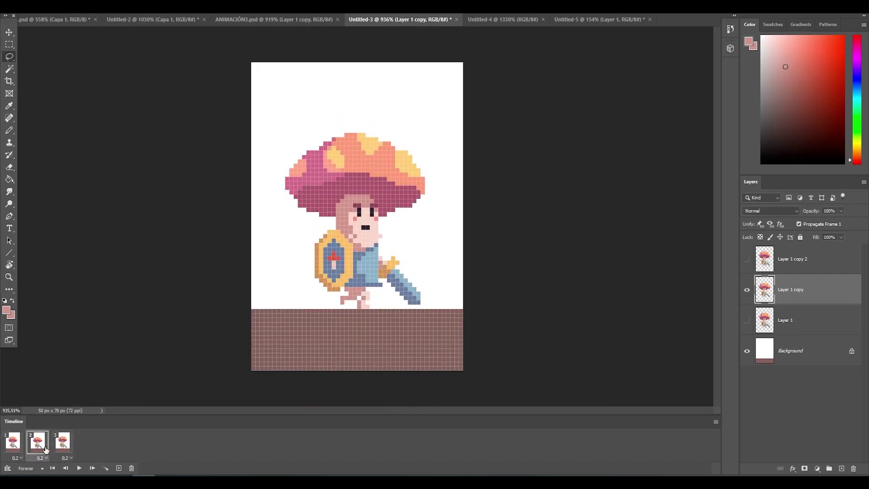
scroll(283, 216, "up", 2)
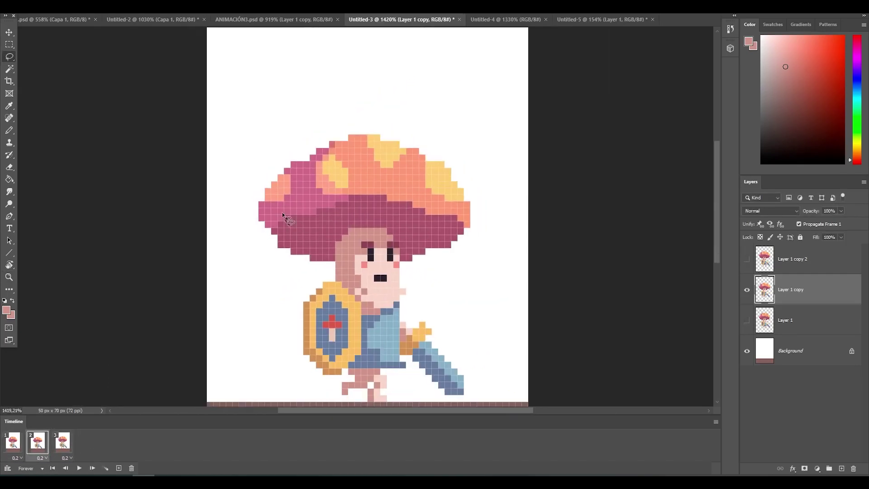
key("v")
scroll(190, 227, "down", 3)
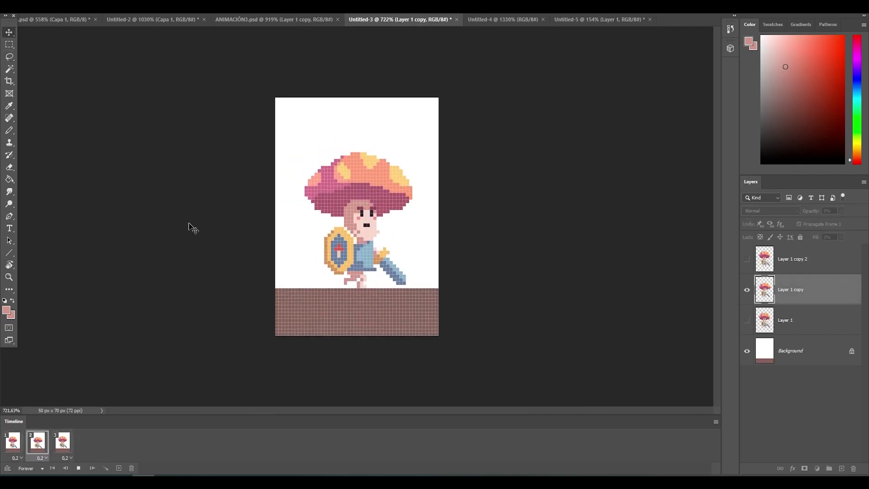
Play the run cycle, then stop it and return to frame 2
key("space")
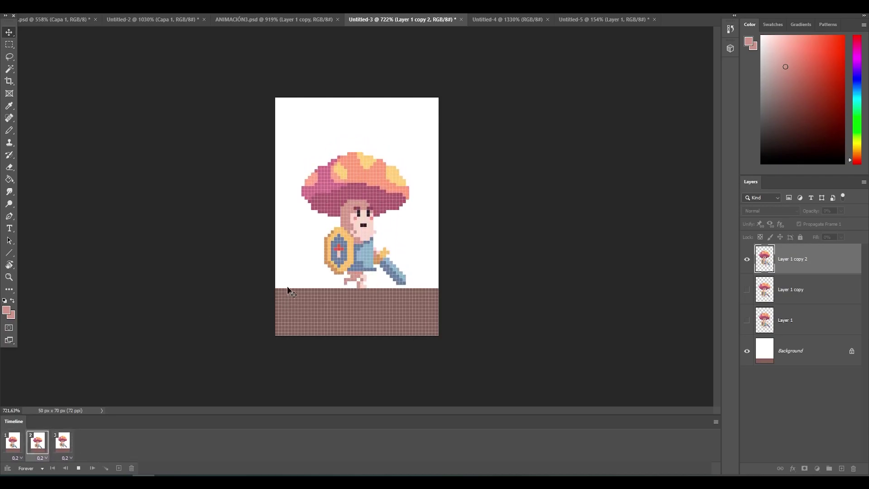
left_click(63, 443)
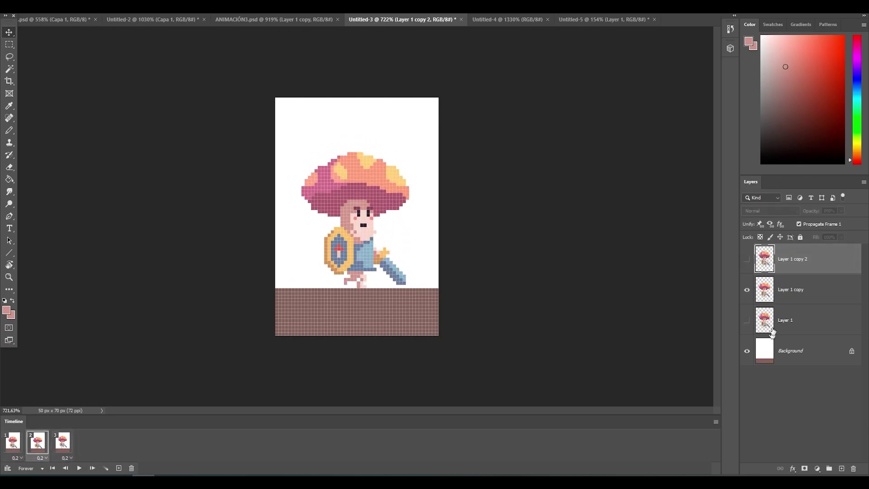
left_click(37, 443)
scroll(380, 213, "up", 2)
scroll(380, 213, "up", 3)
Sample the dark magenta eyebrow colour and the light pink leg colour
left_click(437, 218, "alt")
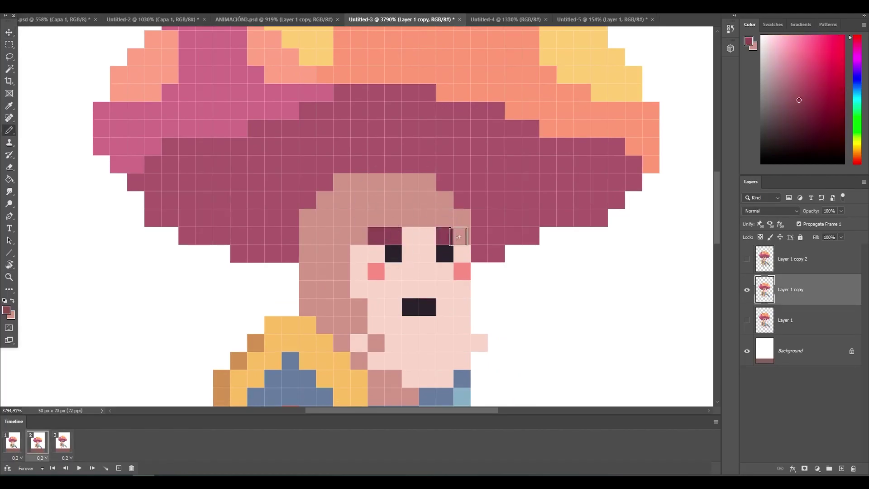
scroll(317, 222, "down", 4)
scroll(323, 312, "up", 1)
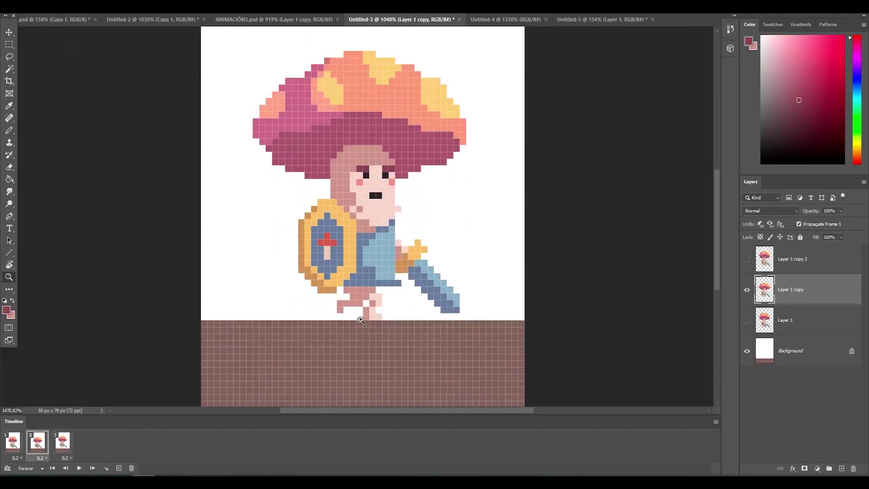
scroll(322, 314, "up", 2)
left_click(347, 295, "alt")
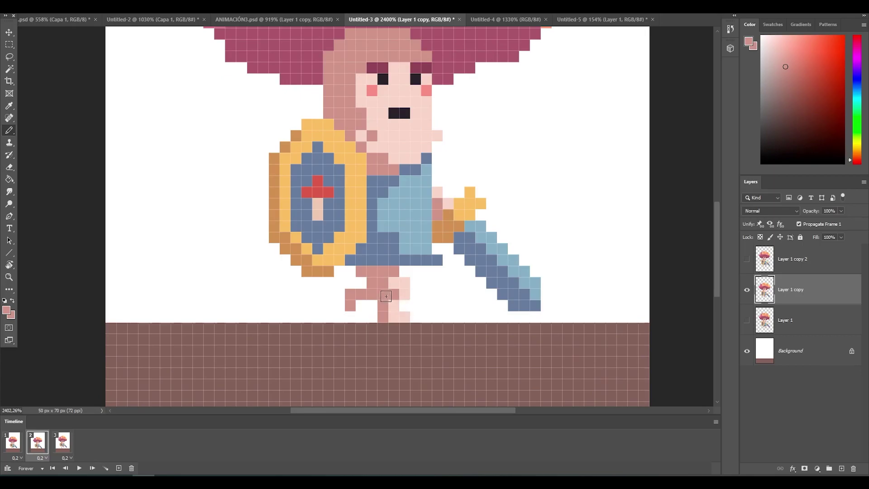
scroll(372, 331, "down", 4)
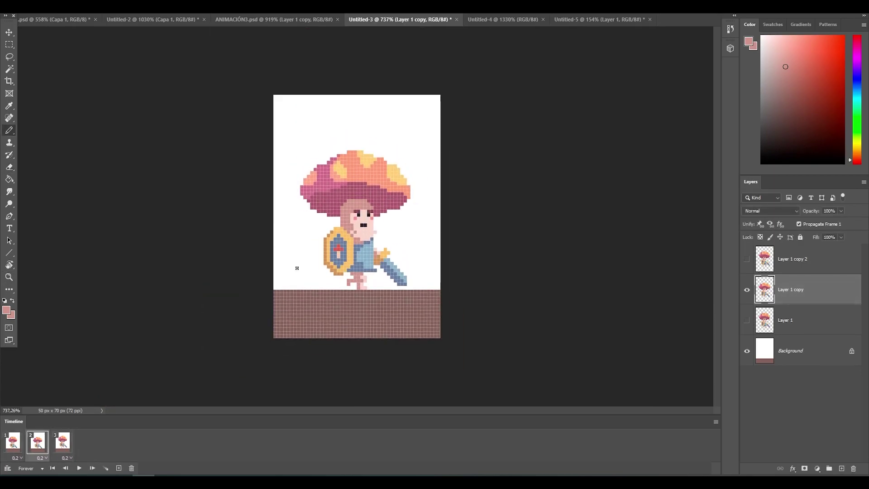
scroll(353, 305, "up", 3)
Select frame 1's character layer and legs, restoring the pink drawing colour
left_click(788, 332)
left_click_drag(368, 196, 413, 205)
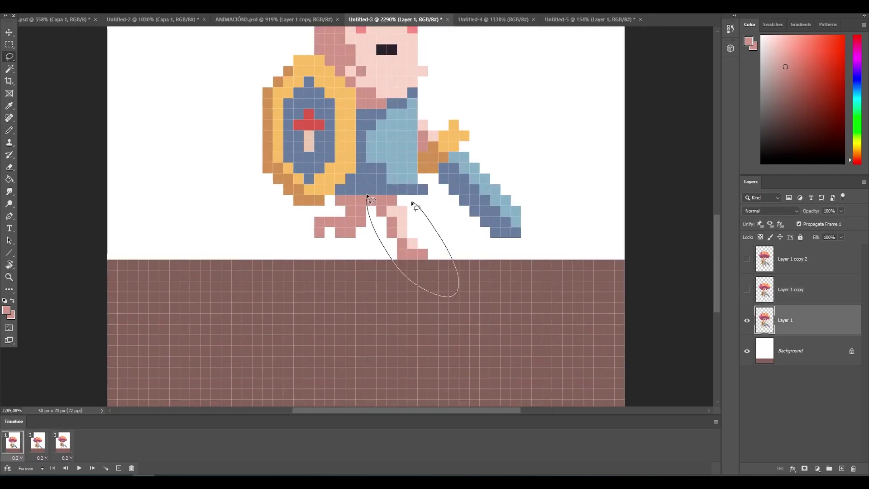
key("d")
left_click(390, 199, "alt")
scroll(258, 145, "down", 4, "alt")
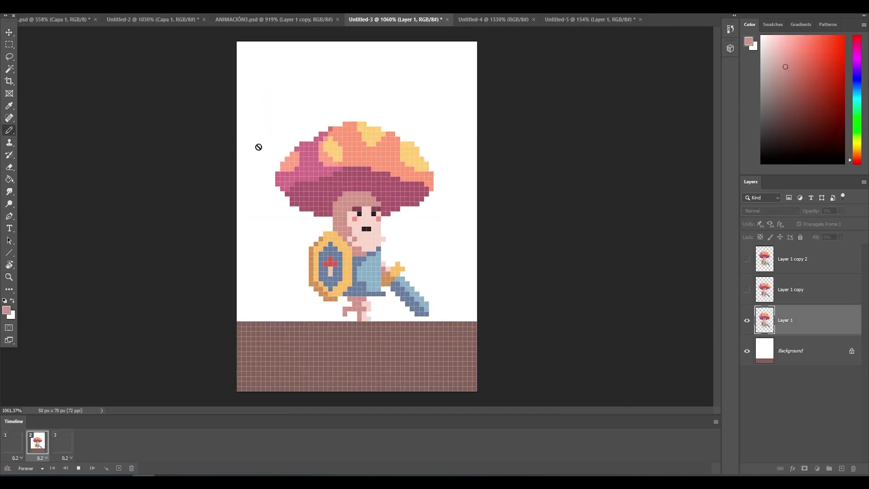
Play the animation and step through the frames, zooming in on the legs
key("space")
left_click(14, 441)
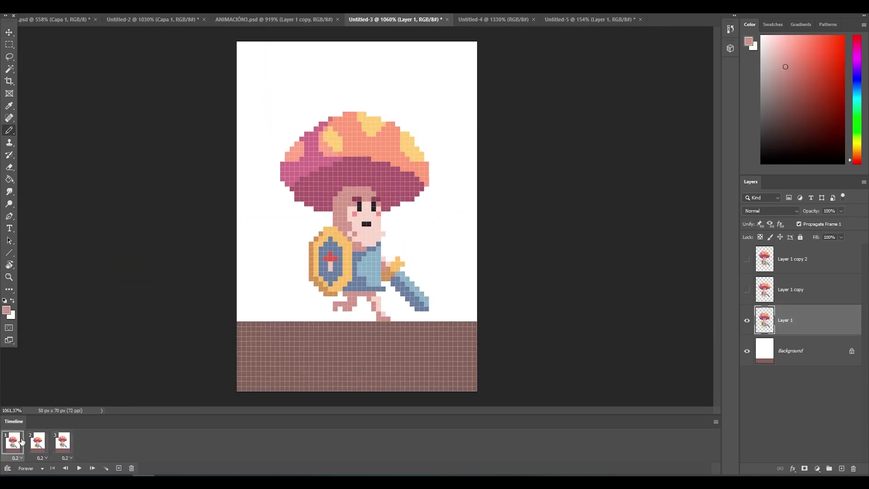
left_click(37, 441)
mouse_move(361, 315)
left_mouse_down()
mouse_move(386, 319)
mouse_move(239, 252)
left_mouse_up()
Target frame 3's character layer, then stop the preview and go to frame 1
key("l")
key("alt+bracketright")
key("b")
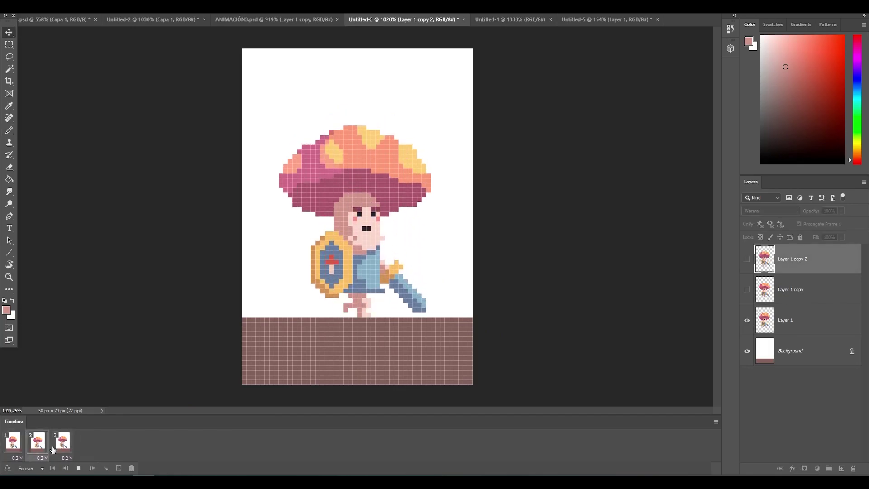
key("space")
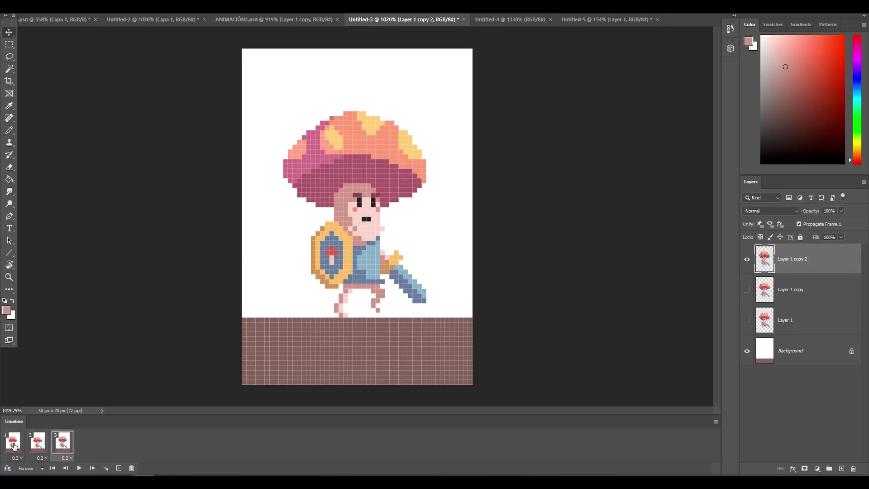
left_click(13, 442)
Lasso frame 1's shield and nudge it into position
scroll(320, 300, "up", 4)
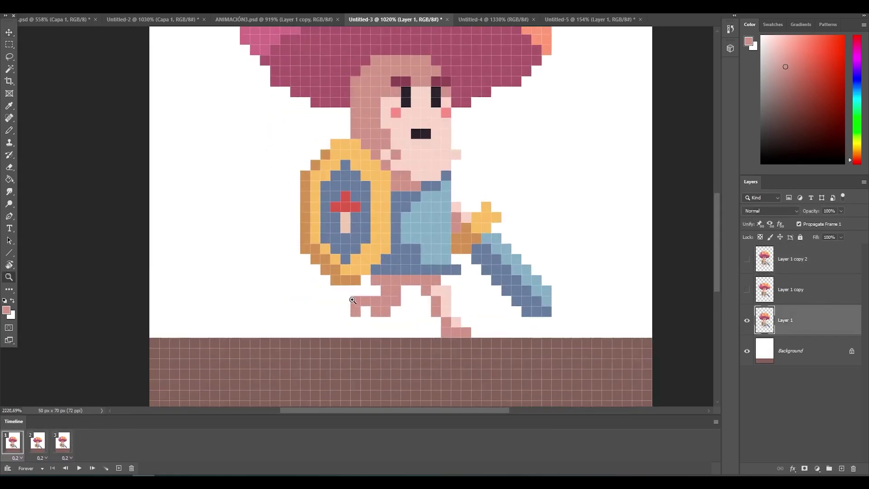
key("l")
left_click_drag(319, 127, 362, 290)
left_click_drag(370, 142, 319, 129)
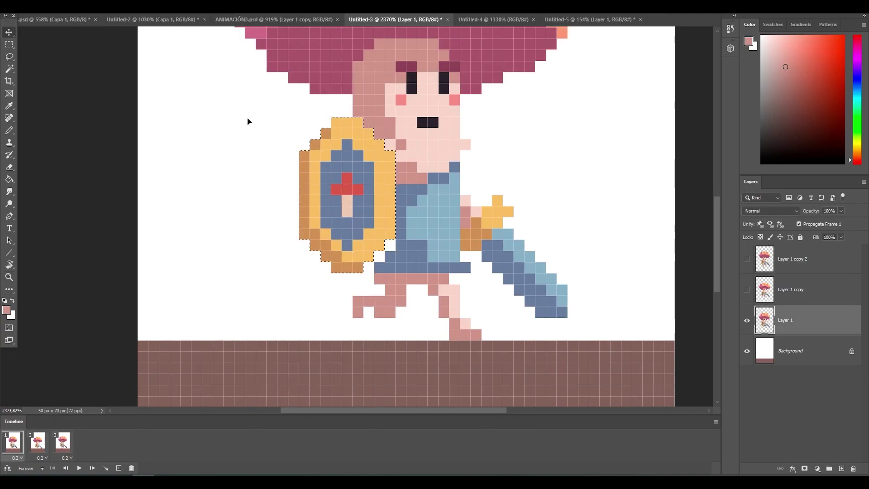
scroll(247, 120, "down", 5)
Step through frames 1, 2 and 3 to compare the shield poses
left_click(37, 441)
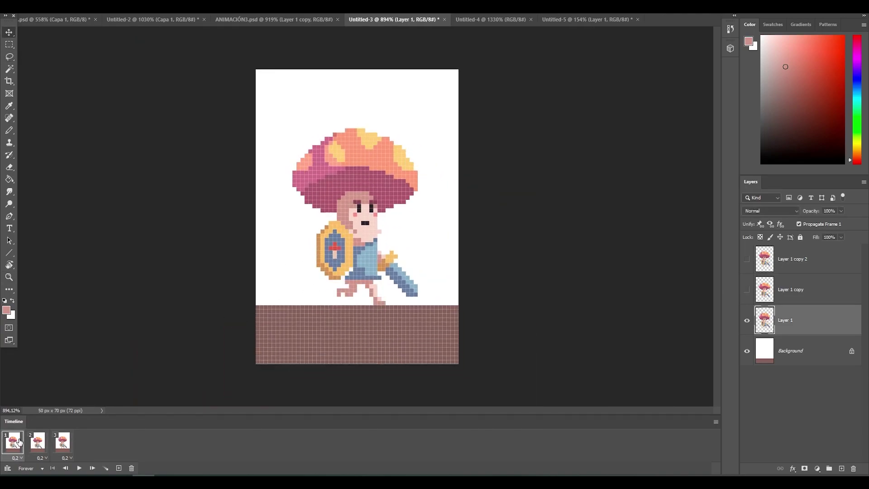
left_click(38, 442)
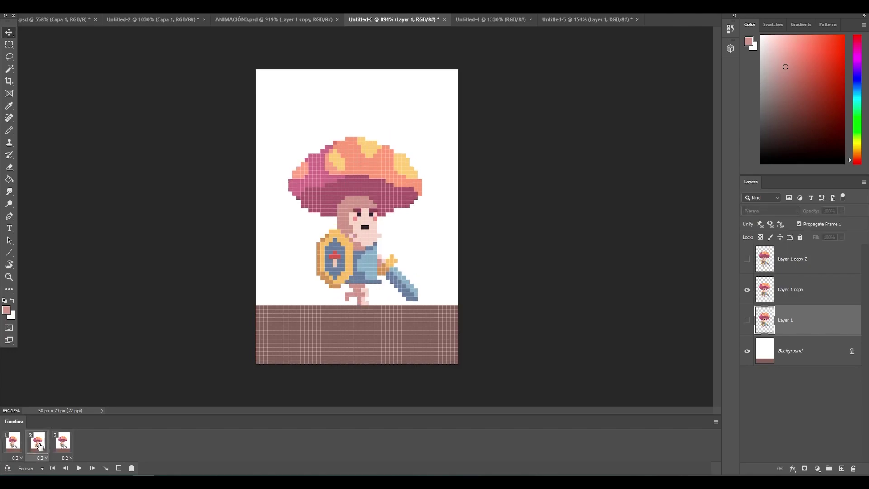
left_click(13, 441)
left_click(45, 443)
left_click(62, 441)
scroll(308, 266, "up", 4)
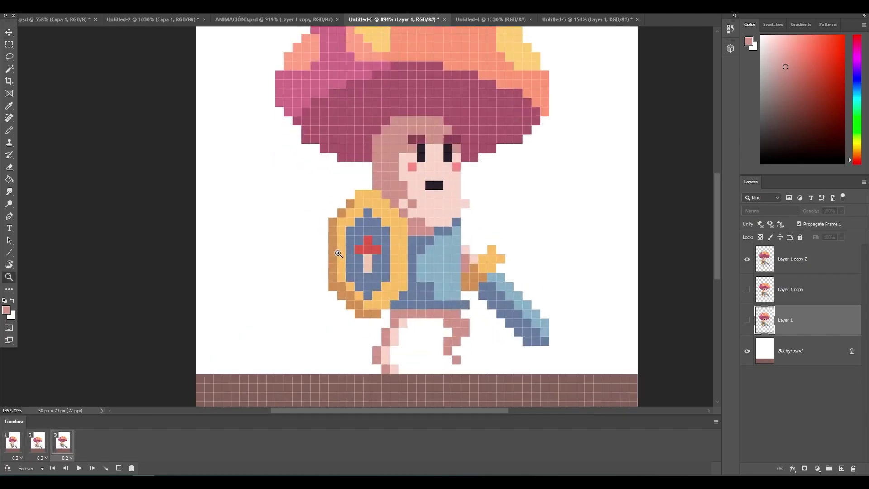
Lasso frame 2's shield and compare its height against frame 1
key("l")
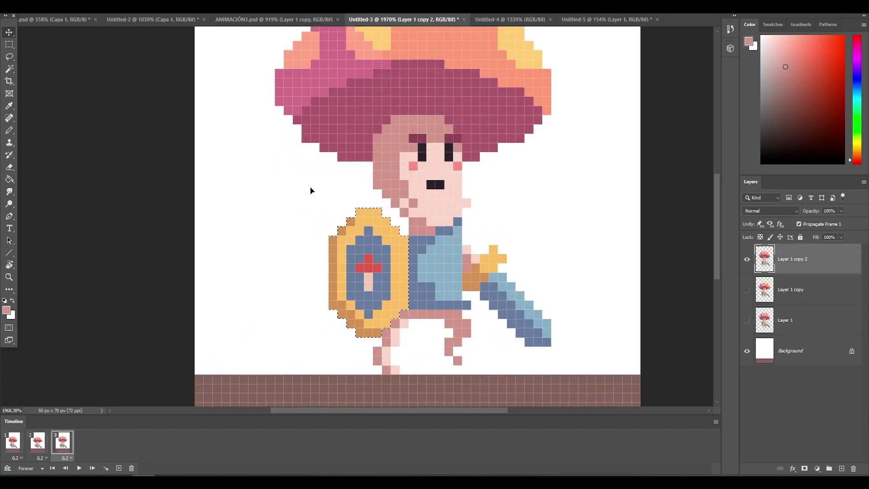
left_click(38, 441)
left_click(38, 441)
left_click_drag(334, 220, 366, 350)
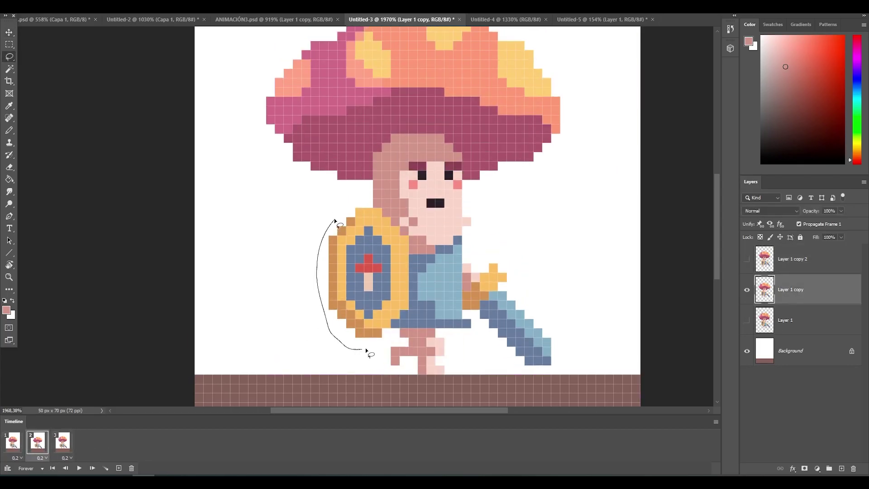
left_click(12, 441)
left_click(38, 442)
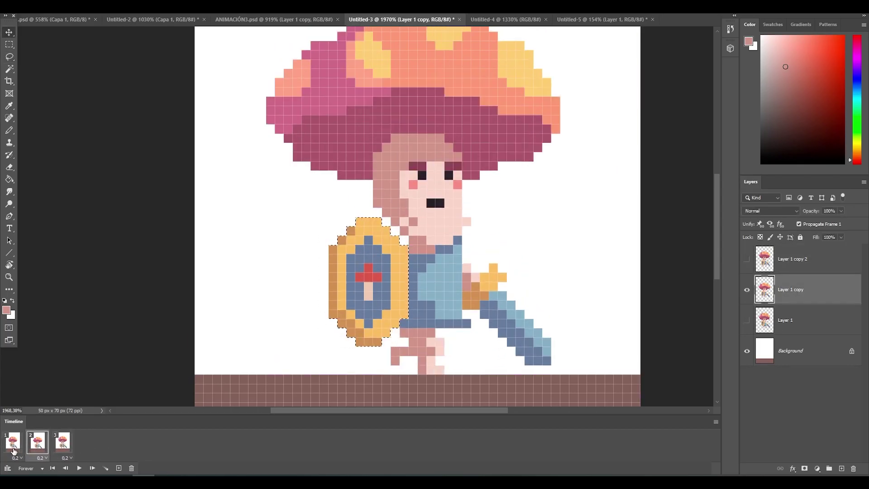
left_click(38, 441)
left_click(38, 441)
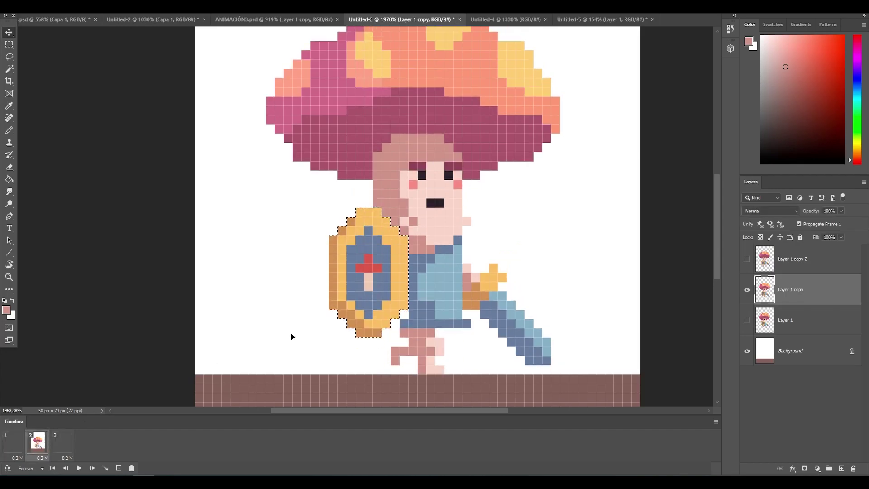
Play the run cycle repeatedly to preview the shield bob
key("space")
scroll(244, 283, "down", 3)
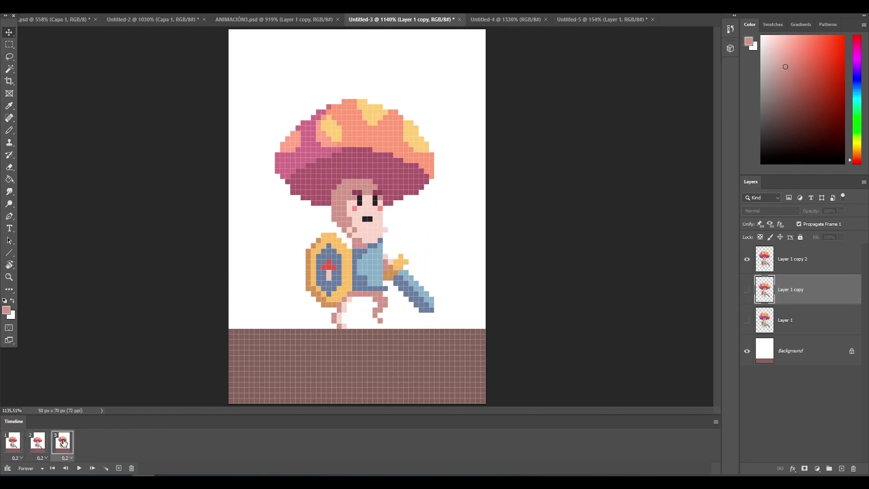
key("space")
key("l")
scroll(394, 304, "up", 3)
key("v")
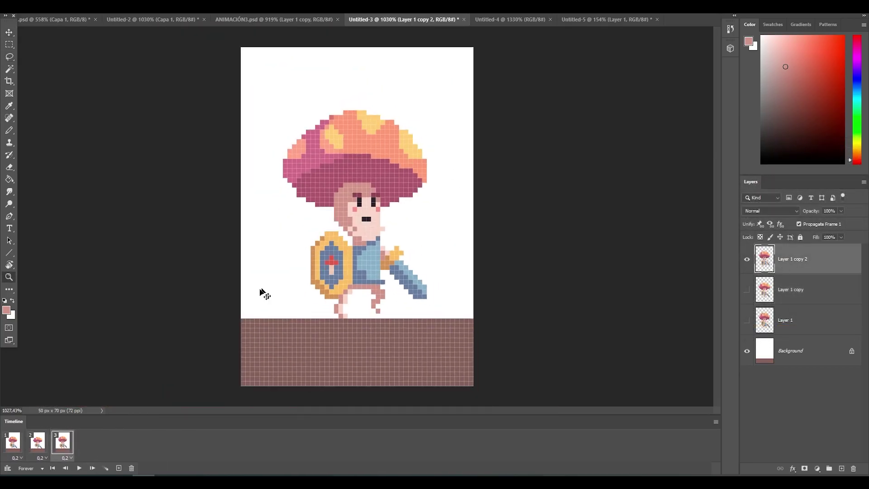
scroll(260, 292, "down", 3)
key("space")
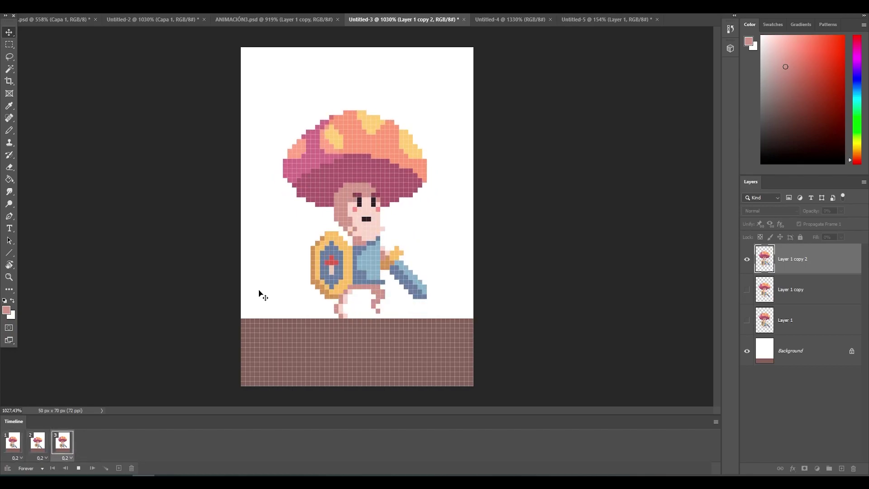
key("space")
left_click(13, 441)
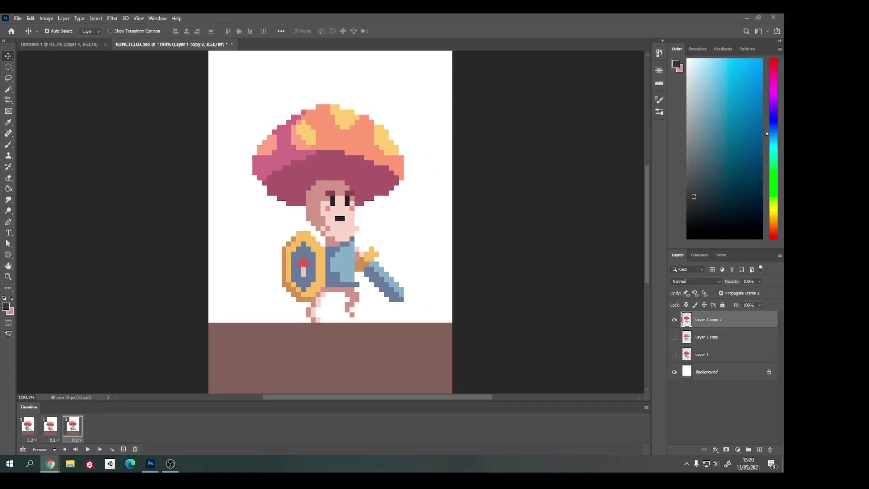
Add the fifth and sixth animation frames, with frame 6 showing Layer 1 copy 5
left_click(28, 428)
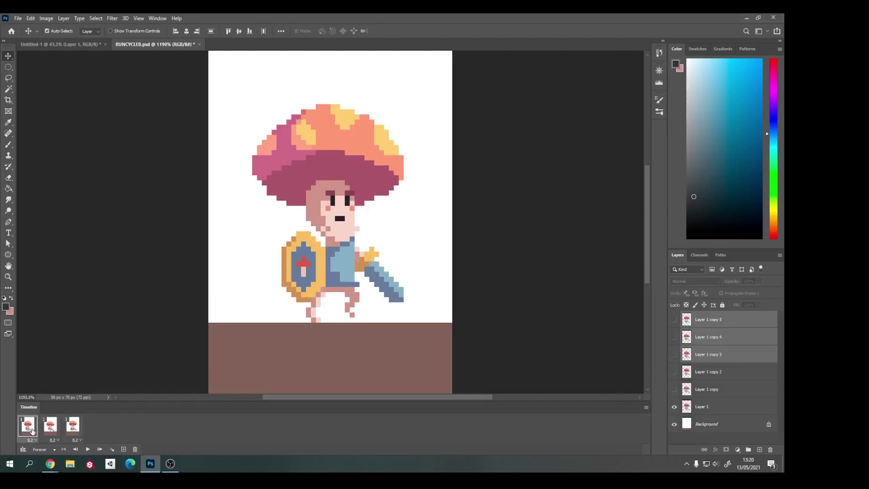
left_click(123, 449)
left_click(674, 354)
left_click(124, 449)
left_click(674, 319)
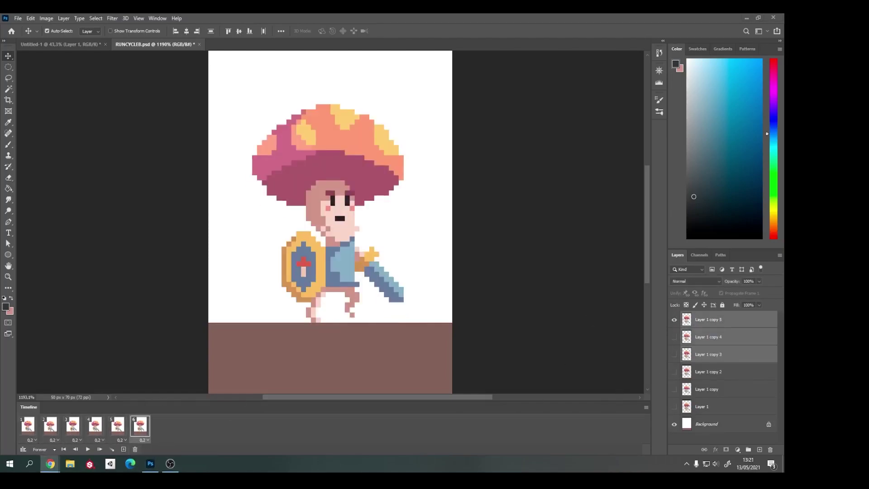
Go to frame 4, switch to the Pencil and sample the light pink skin colour
left_click(95, 426)
scroll(317, 272, "up", 3)
right_click(8, 144)
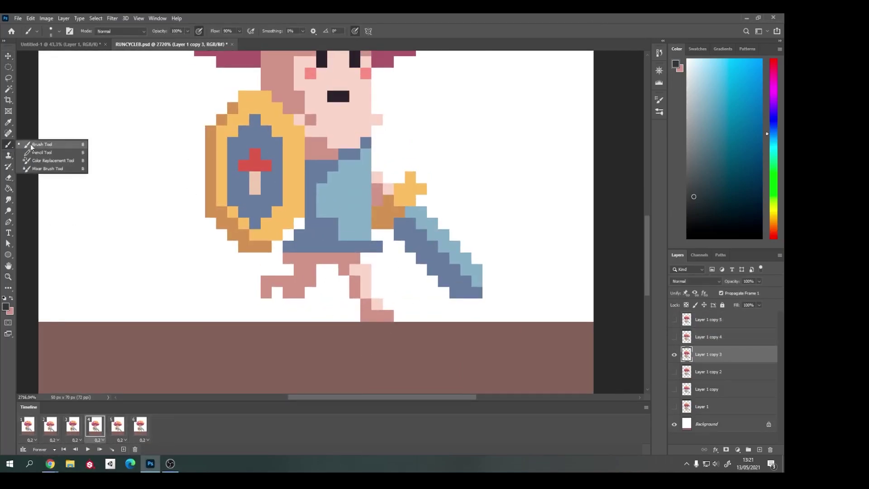
left_click(45, 154)
left_click(286, 295, "alt")
Zoom in and out on the sprite, then return to the Pencil
key("z")
scroll(235, 192, "down", 5)
scroll(190, 171, "up", 3)
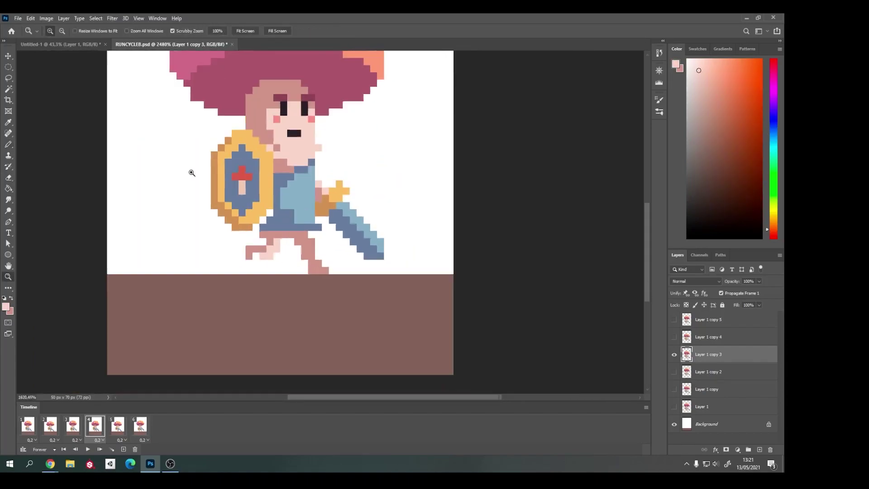
scroll(186, 168, "up", 1)
scroll(178, 161, "down", 4)
key("b")
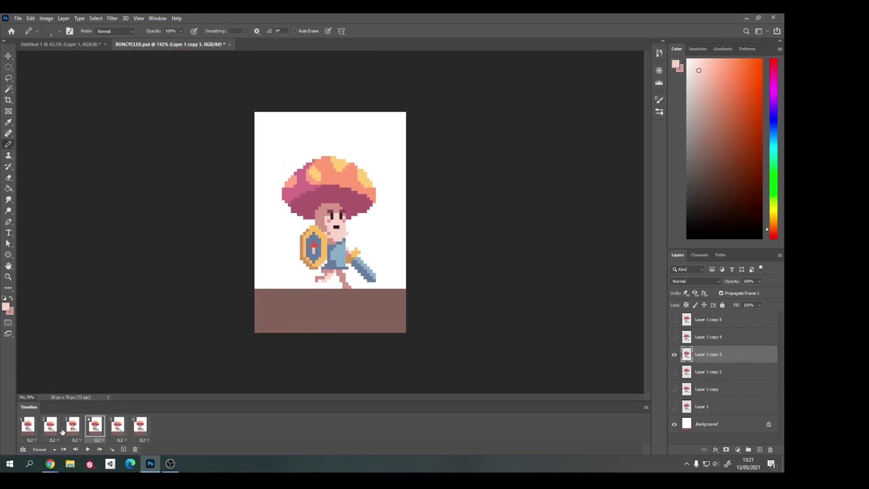
scroll(324, 272, "up", 3)
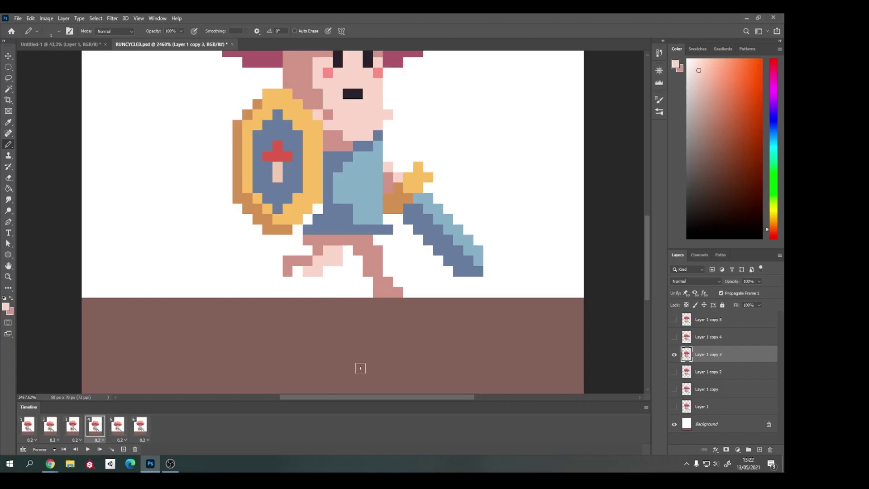
Step forward to frame 5 and back to frame 4 to compare poses
key("Right")
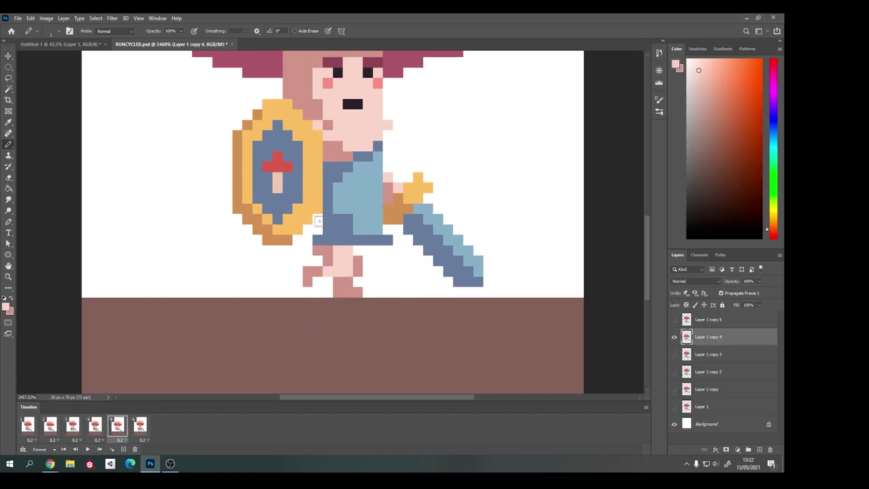
scroll(349, 245, "down", 3)
scroll(231, 200, "up", 3)
key("Left")
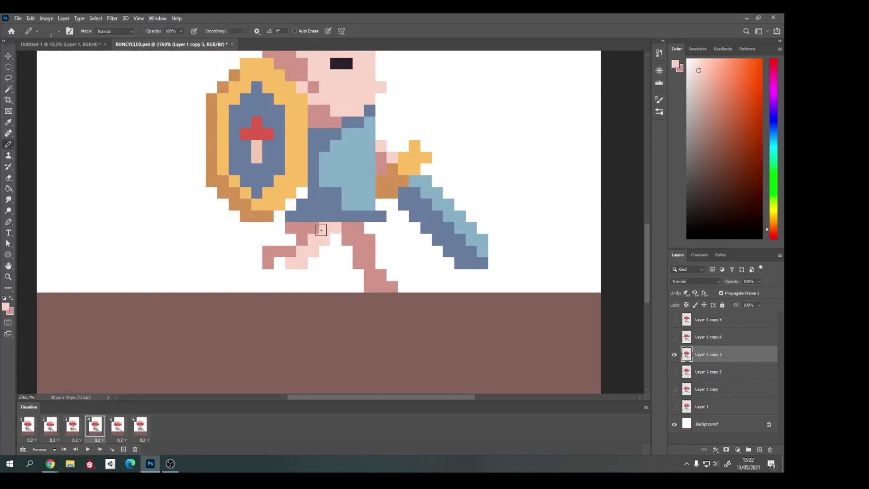
scroll(386, 335, "down", 3)
Play the six-frame run cycle while zooming out, then stop playback
key("space")
scroll(330, 267, "up", 5)
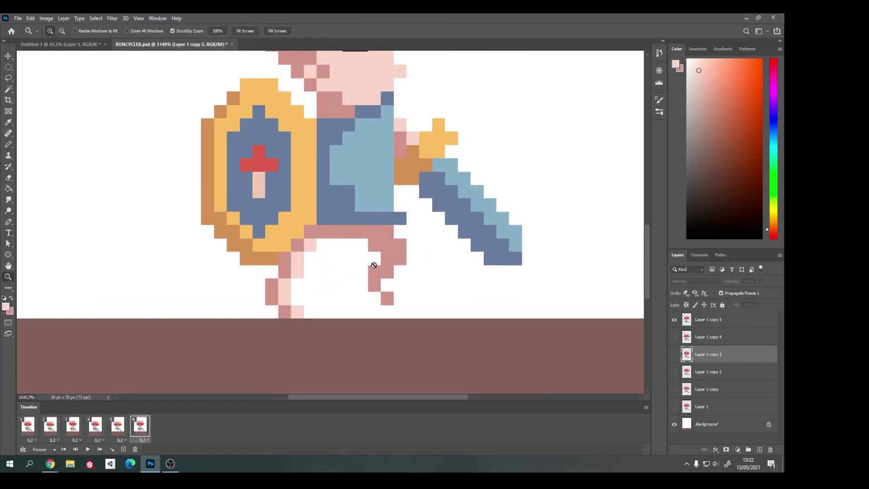
key("z")
scroll(220, 176, "down", 3)
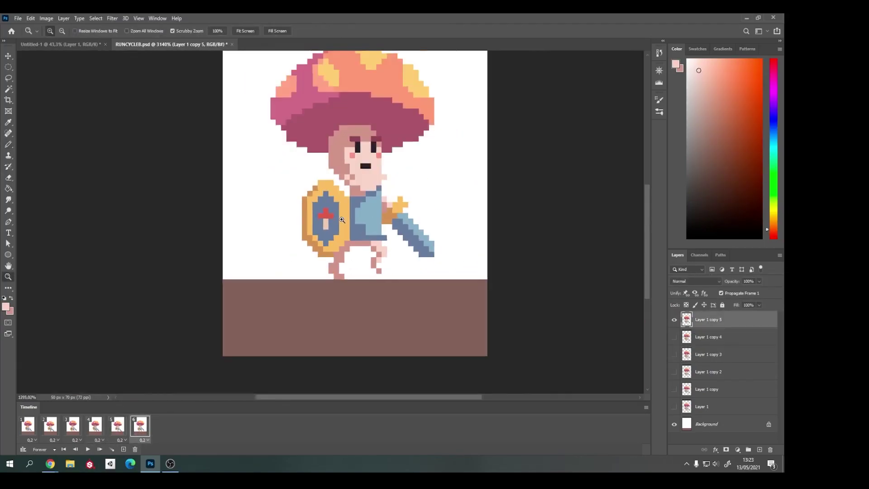
scroll(220, 176, "down", 1)
key("space")
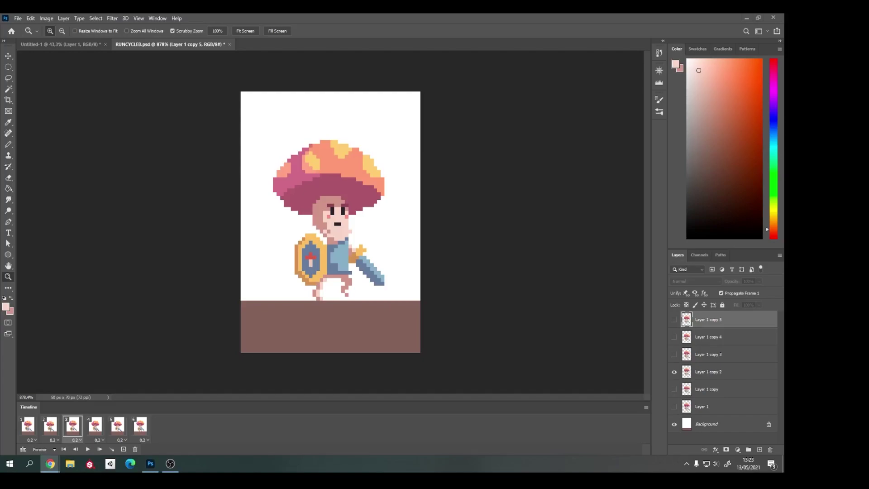
Reselect the Pencil and play the run cycle again
scroll(335, 331, "up", 3)
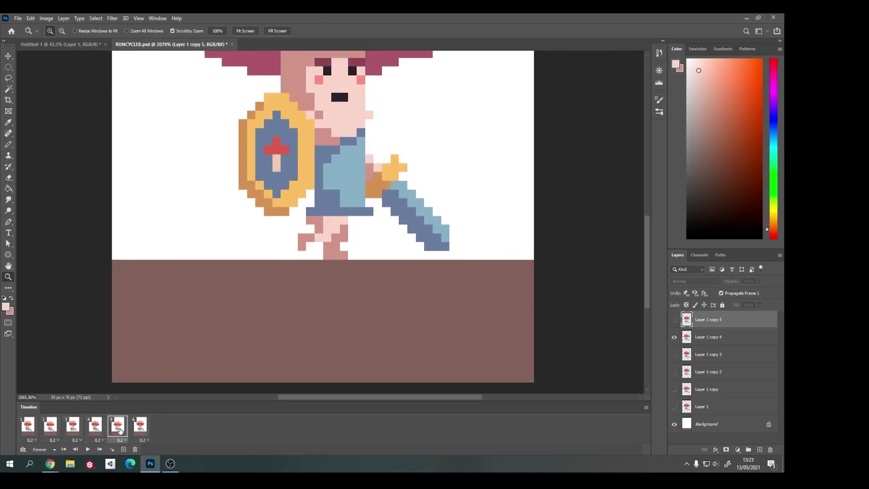
key("space")
key("b")
key("space")
scroll(237, 196, "down", 2)
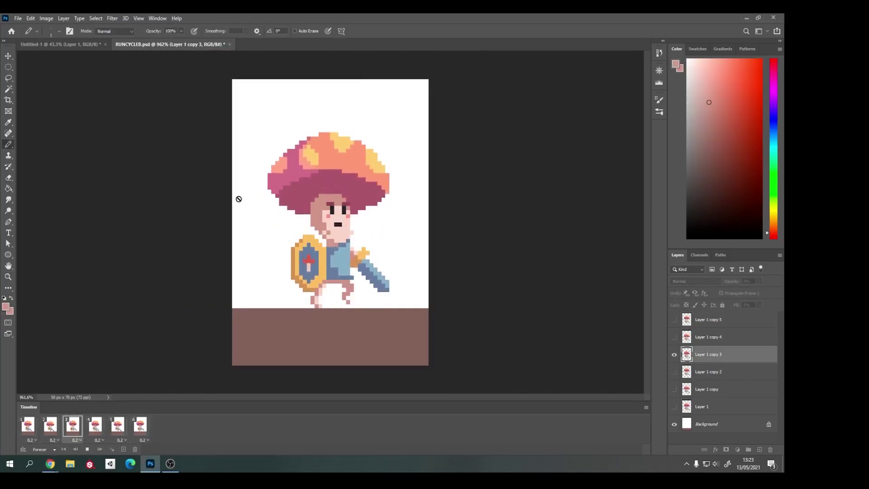
Stop playback, then on frame 4 pencil blue tunic pixels beside the shield's lower right
key("space")
scroll(293, 229, "up", 4)
left_click(293, 229, "alt")
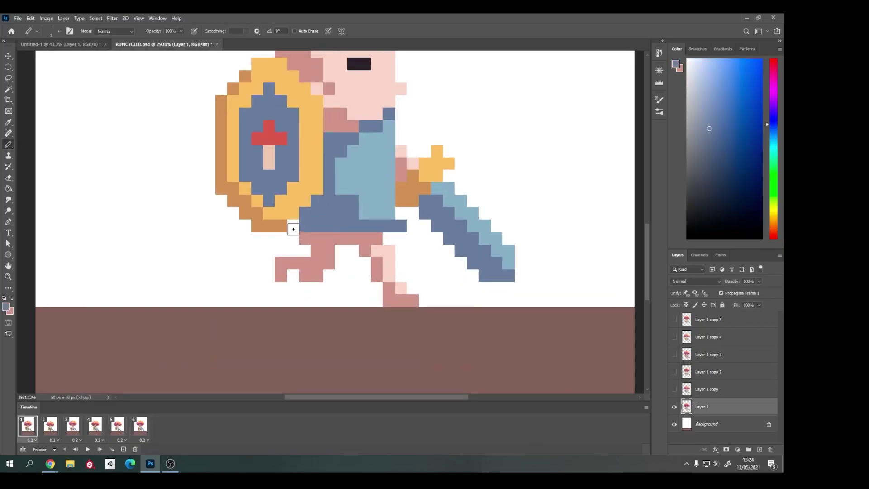
key("space")
scroll(272, 294, "up", 2)
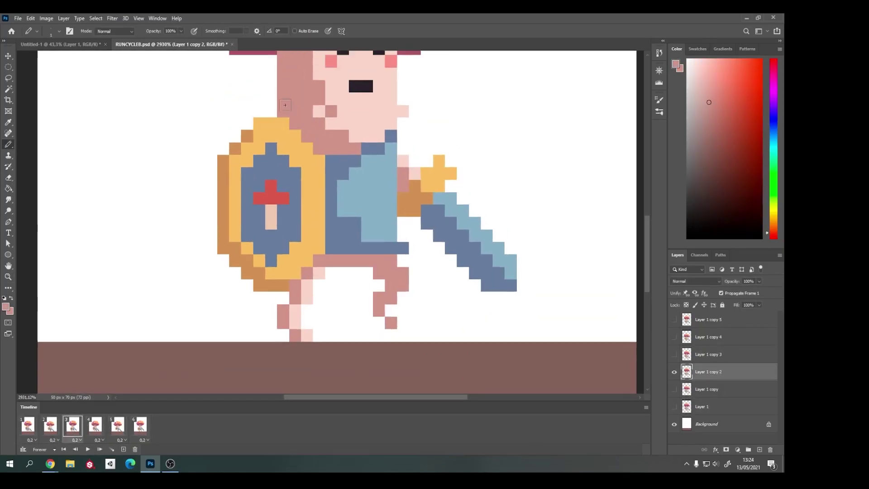
key("space")
left_click(326, 317, "alt")
left_click_drag(327, 300, 303, 324)
Review frames 5 and 6, then play the run cycle
key("Right")
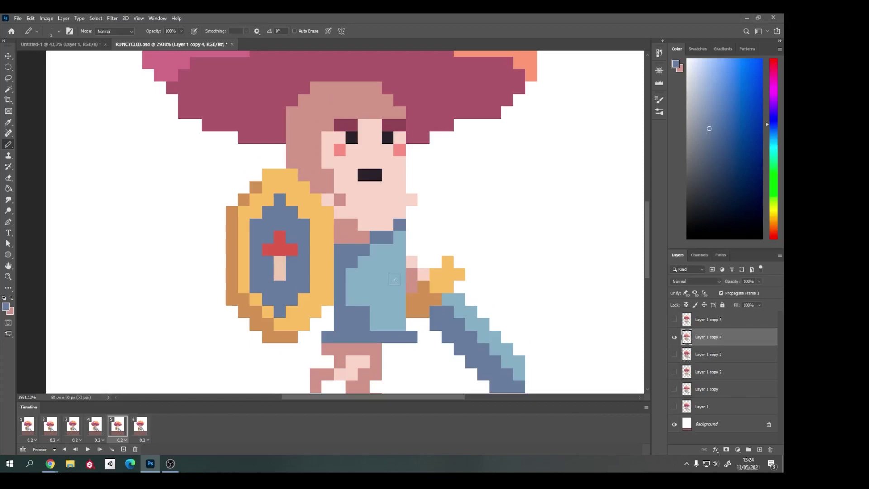
scroll(407, 261, "down", 3)
scroll(299, 227, "up", 2)
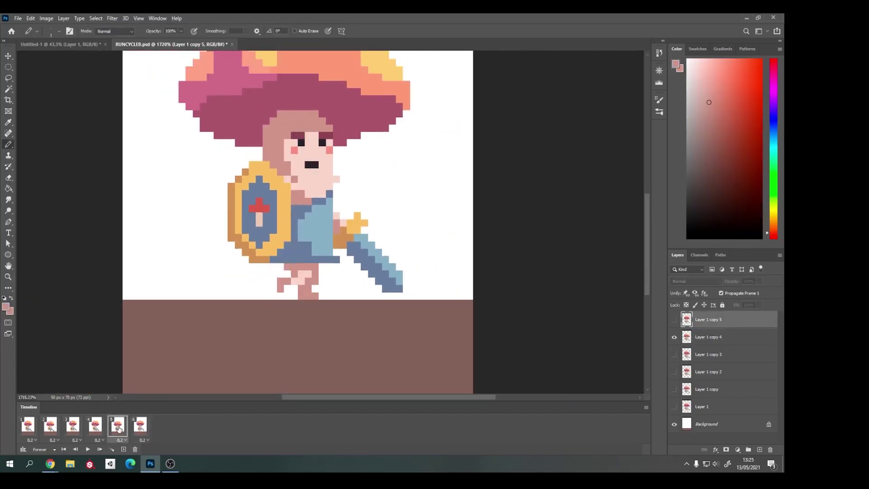
left_click(139, 428)
key("space")
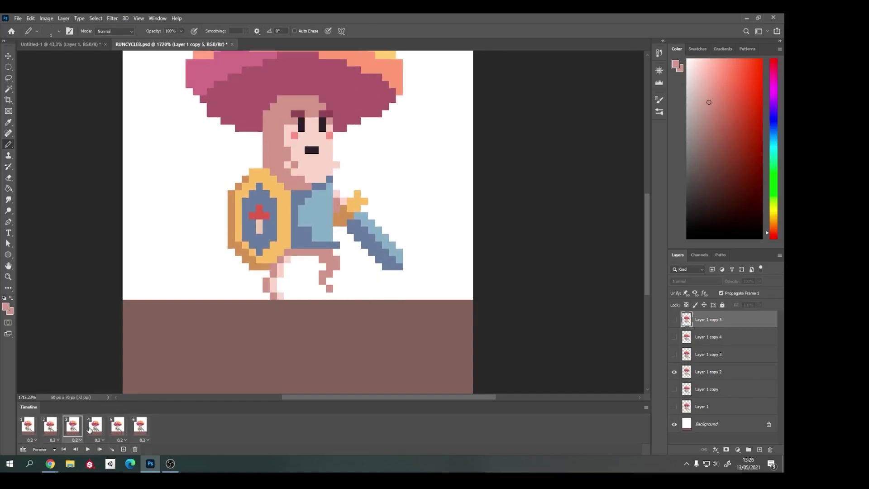
Select frame 2 and save RUNCYCLER.psd
left_click(57, 429)
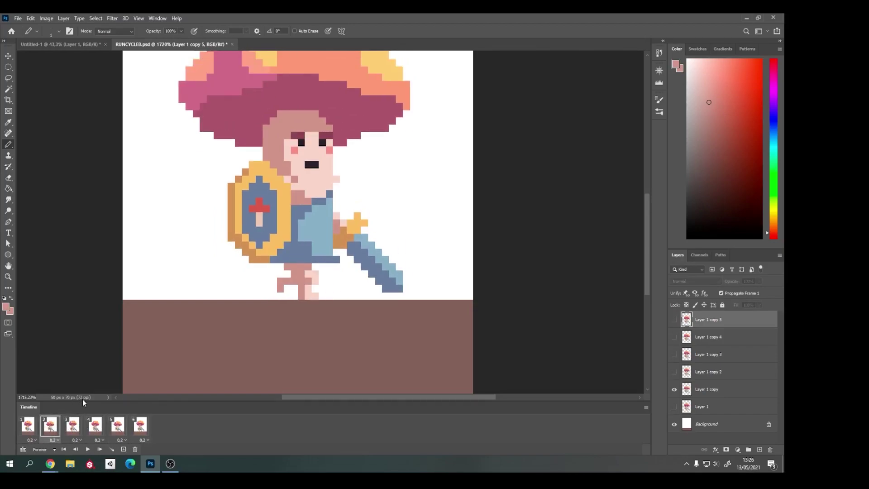
left_click(18, 18)
left_click(41, 102)
scroll(285, 139, "up", 2)
On frame 2, retouch the right eye with the light skin pink
key("b")
left_click(308, 136, "alt")
left_click(319, 137)
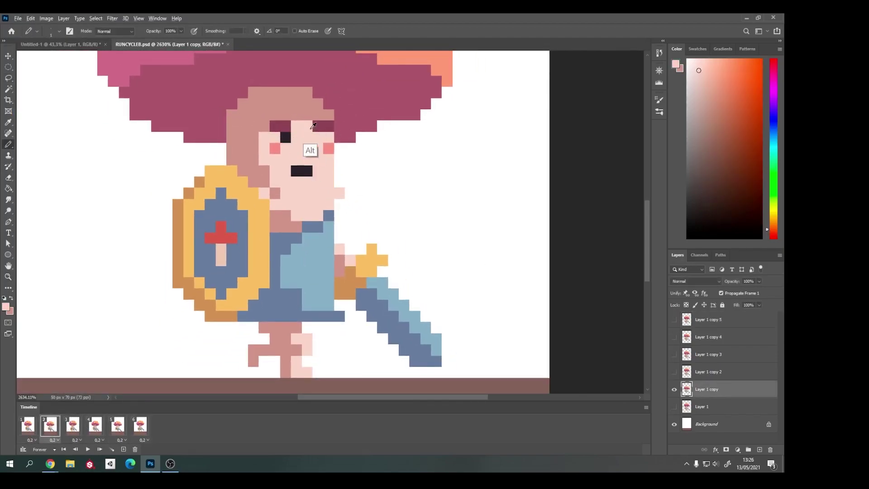
scroll(283, 139, "down", 3)
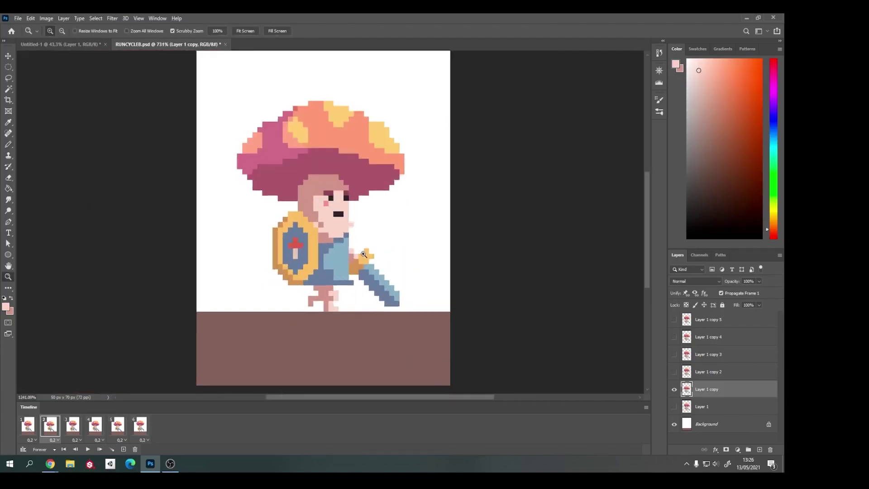
scroll(253, 204, "up", 2)
Lasso the shield and nudge it right, then move the sword slightly left
key("l")
left_click_drag(278, 308, 219, 188)
left_click_drag(253, 249, 262, 249)
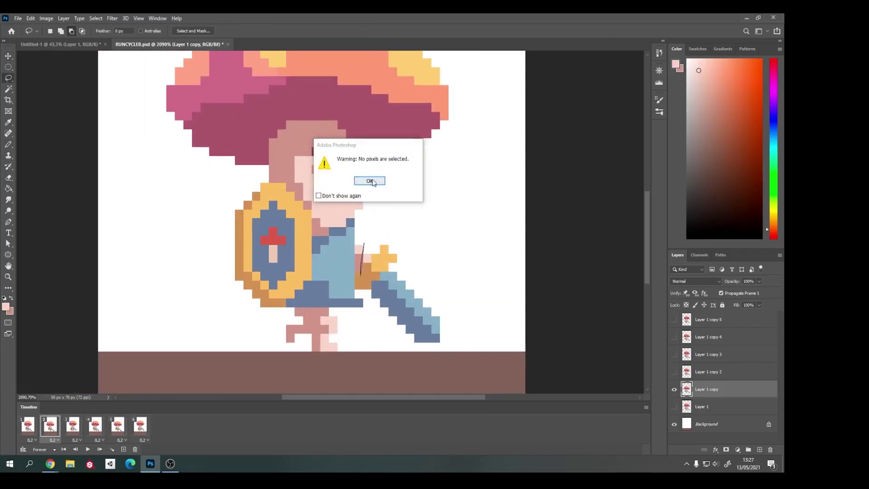
key("Return")
left_click_drag(398, 294, 390, 294)
scroll(264, 281, "left", 2)
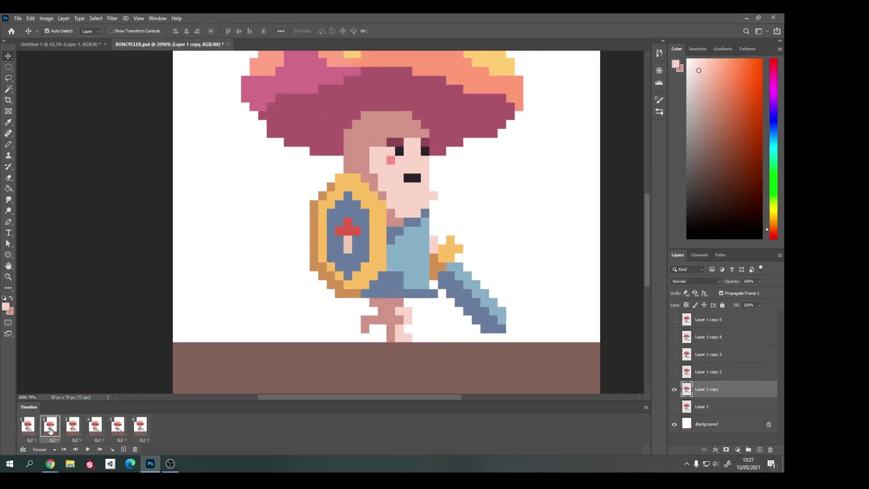
Select another frame, zoom out to fit the whole sprite, and play the animation
left_click(95, 425)
key("space")
key("z")
key("ctrl+0")
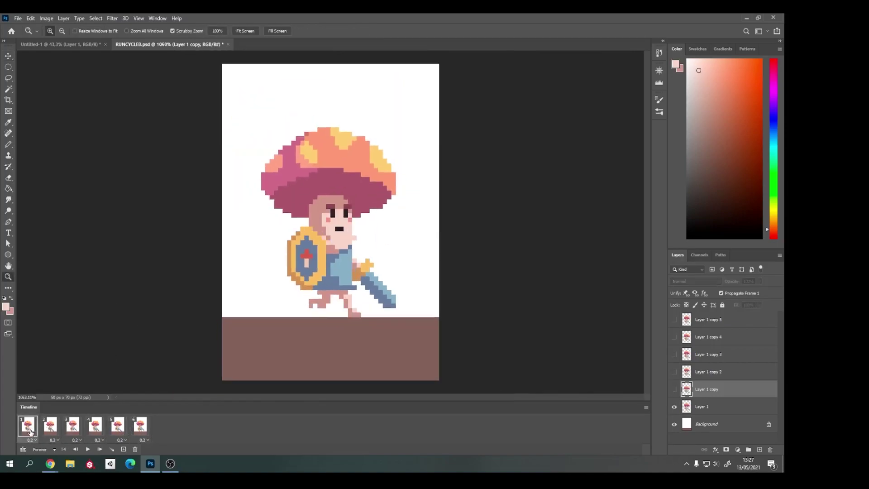
On frame 2, paint a pink column along the mushroom cap's edge, then preview playback
left_click(50, 424)
left_click_drag(383, 135, 408, 135)
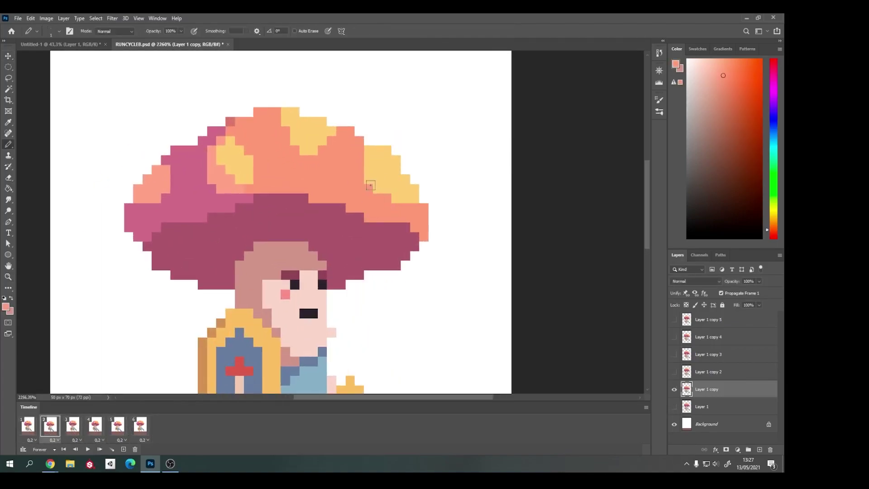
key("b")
left_click(236, 158, "alt")
left_click(195, 188, "alt")
left_click_drag(221, 183, 221, 147)
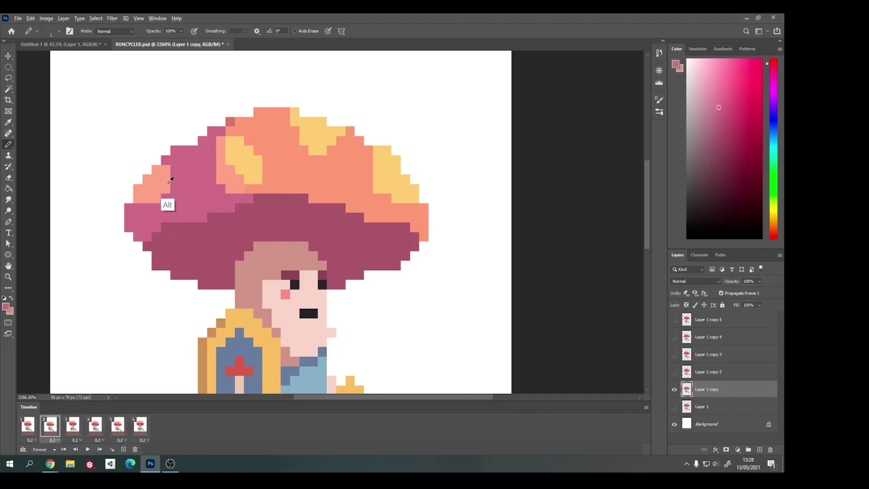
key("ctrl+minus")
key("space")
key("space")
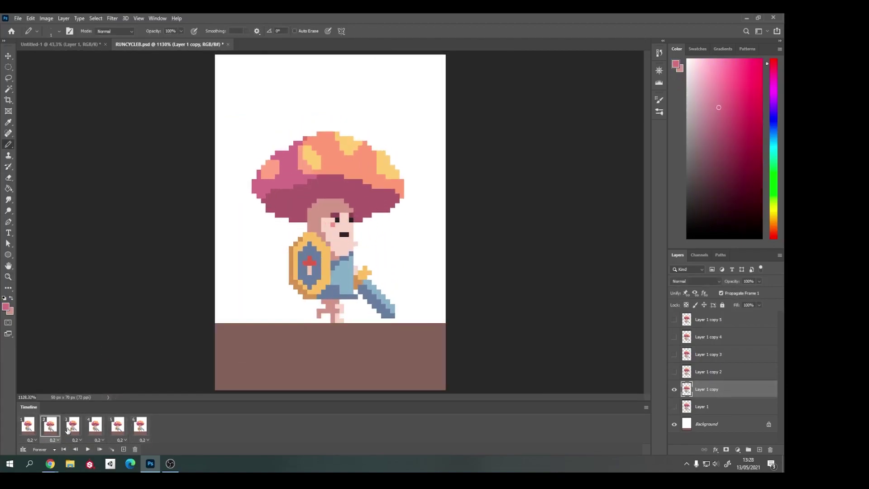
On another frame, lasso the shield, nudge it 2 pixels right and deselect
scroll(374, 222, "up", 5)
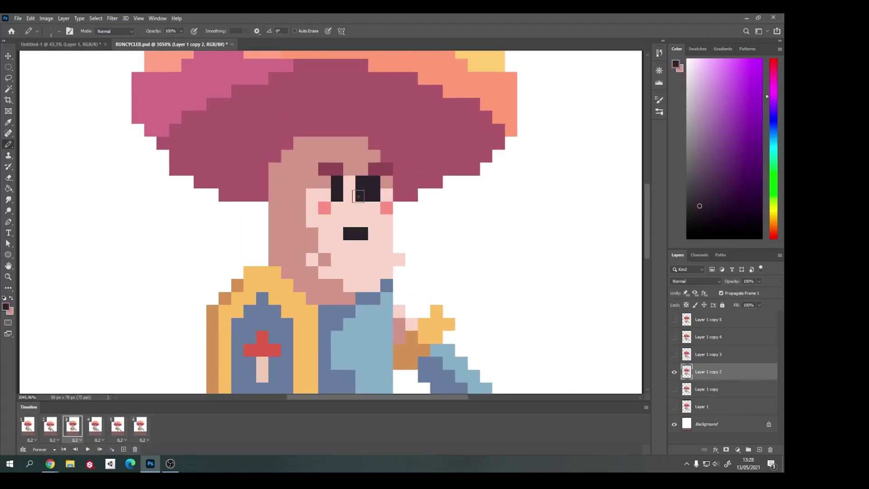
left_click(386, 192, "alt")
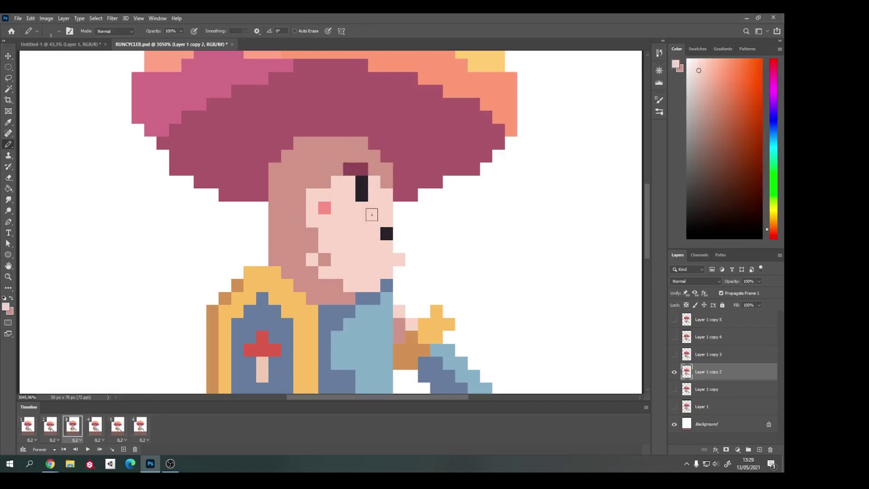
left_click(95, 425)
key("l")
mouse_move(297, 356)
left_mouse_down()
mouse_move(254, 243)
mouse_move(211, 265)
left_mouse_up()
key("ctrl+Right")
key("ctrl+Right")
key("ctrl+d")
Nudge the sword 2 pixels left, deselect, and sample the skin pink colour
key("b")
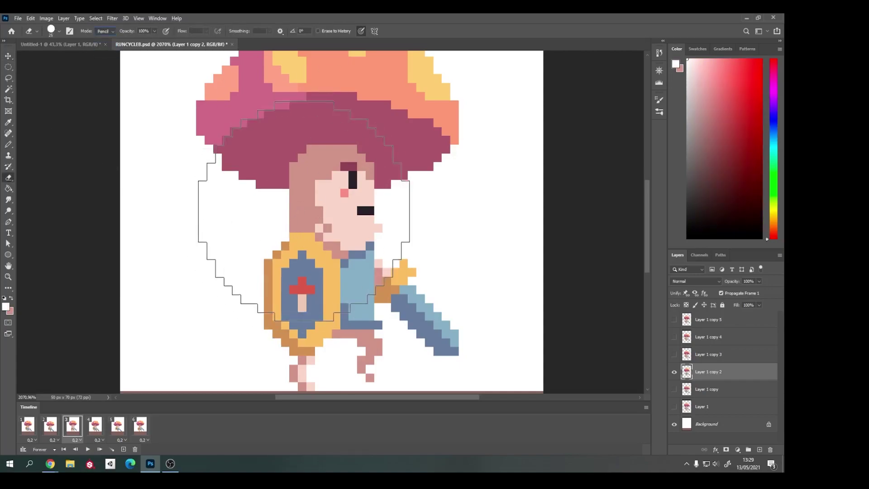
key("v")
key("Left")
key("Left")
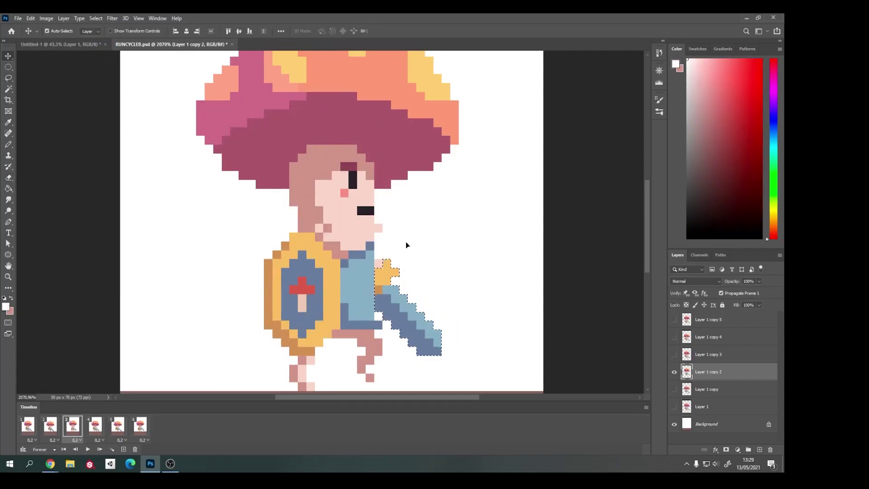
key("ctrl+d")
key("b")
left_click(344, 208, "alt")
scroll(331, 222, "down", 5)
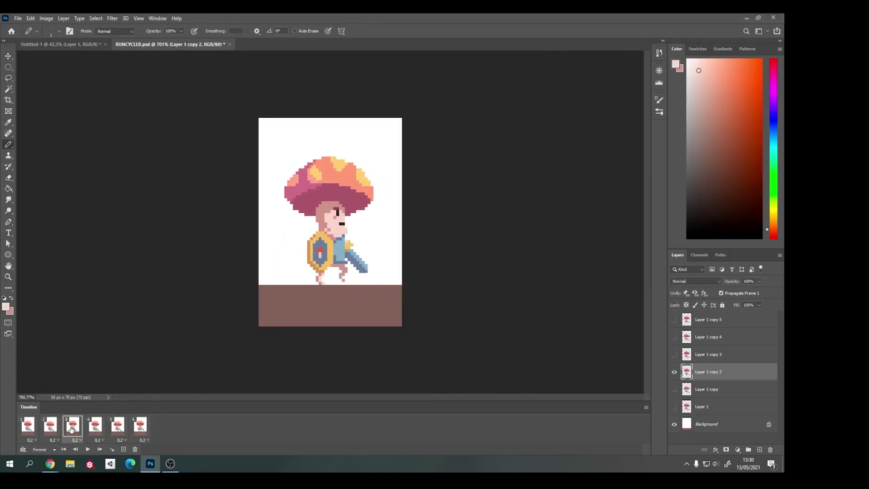
Step between frames to land on the third run-cycle frame
left_click(51, 426)
key("Left")
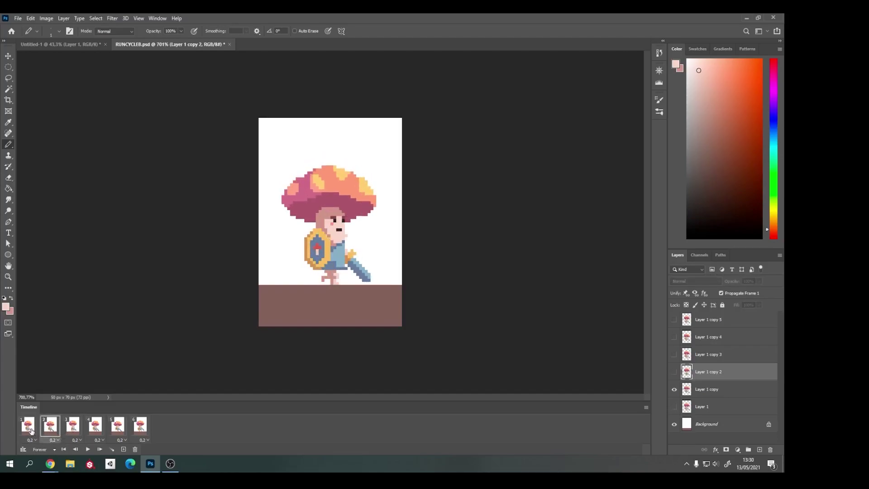
scroll(389, 205, "up", 4)
key("Right")
Repaint the cap's top yellow pixels orange and extend the left yellow highlight
left_click(281, 129, "alt")
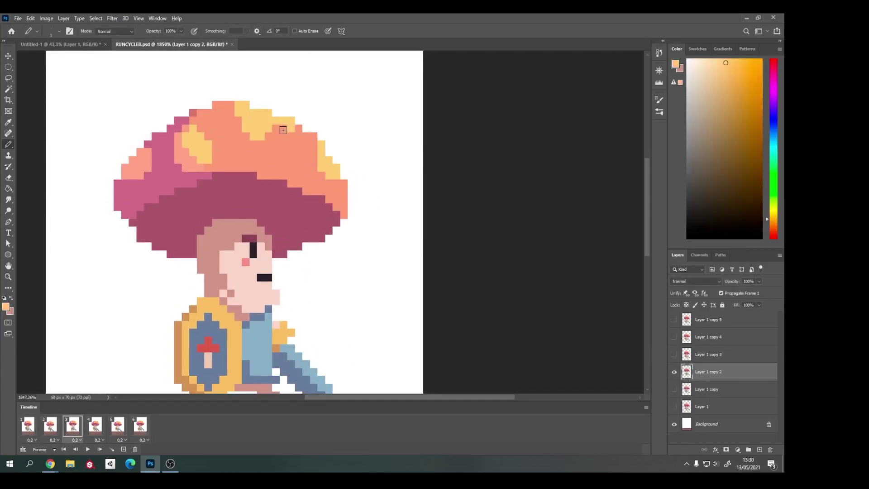
left_click(246, 125, "alt")
left_click_drag(246, 125, 242, 108)
left_click(190, 145, "alt")
mouse_move(217, 161)
left_mouse_down()
mouse_move(216, 141)
mouse_move(204, 129)
left_mouse_up()
Shade the cap's left side pink over the orange pixels, then play the run cycle
left_click(203, 162, "alt")
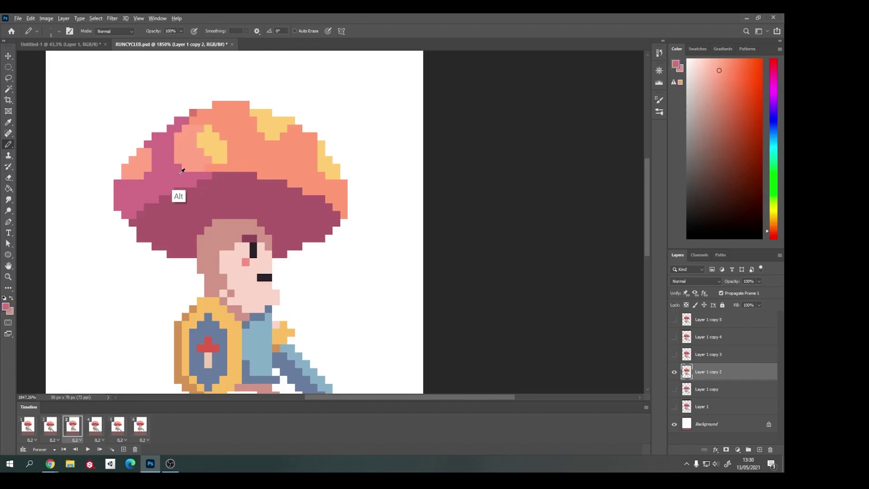
left_click(182, 171, "alt")
left_click_drag(183, 167, 186, 130)
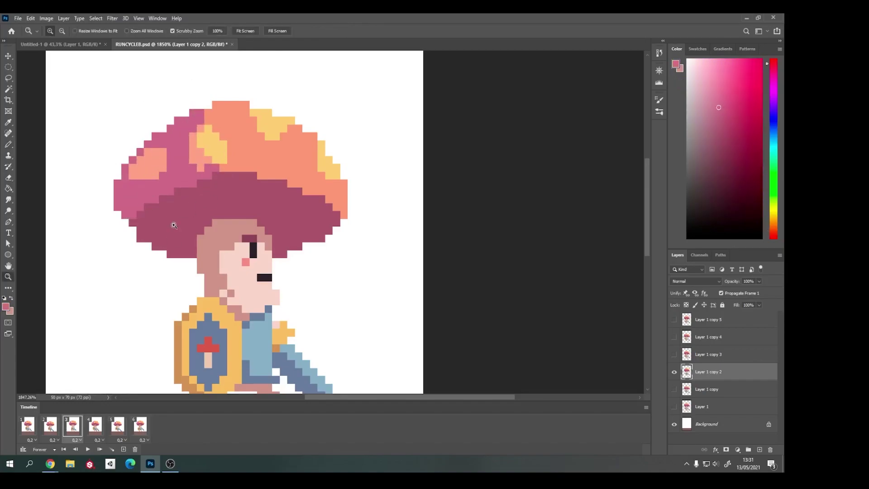
scroll(136, 163, "down", 4)
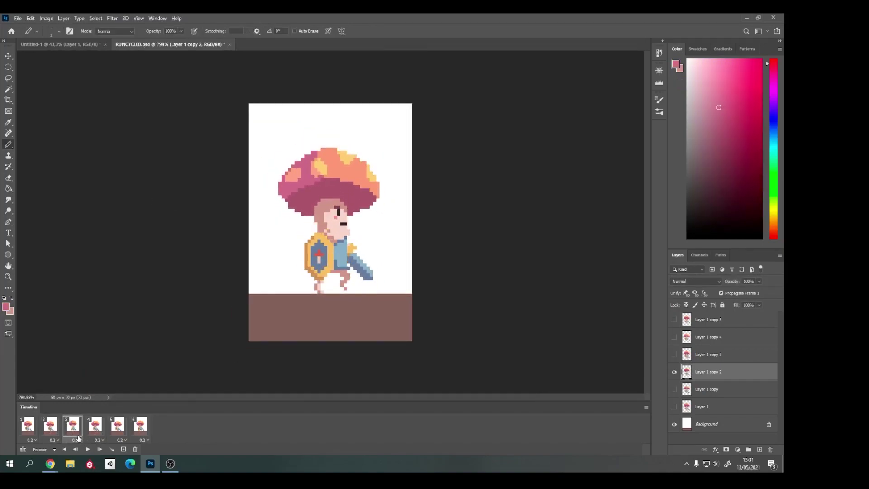
scroll(312, 181, "up", 5)
key("space")
scroll(312, 181, "down", 5)
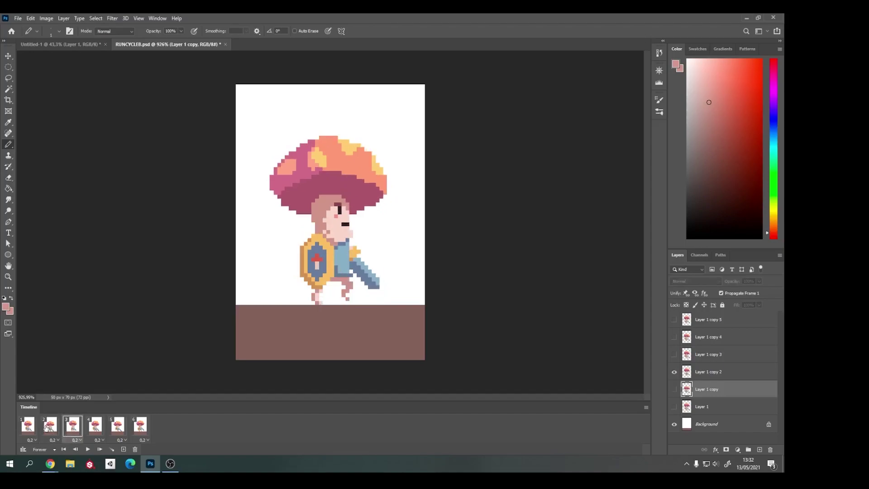
On frame 4, sample the dark eyebrow, peach-orange cap and pink cap colours
left_click(95, 425)
scroll(317, 208, "up", 3)
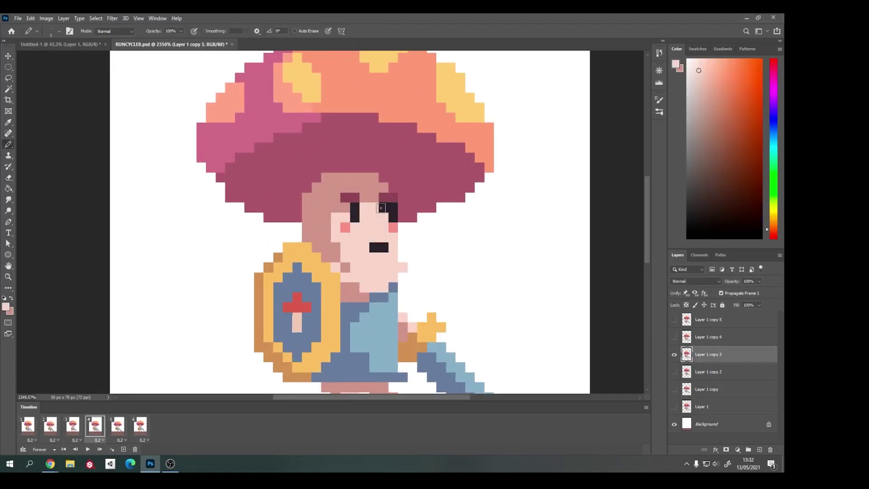
left_click(363, 200, "alt")
scroll(344, 213, "up", 3)
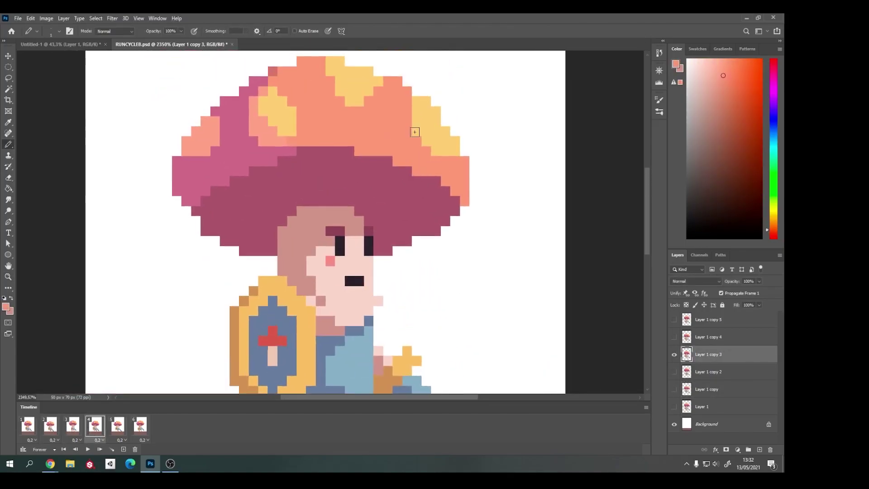
left_click(360, 158, "alt")
left_click(204, 195, "alt")
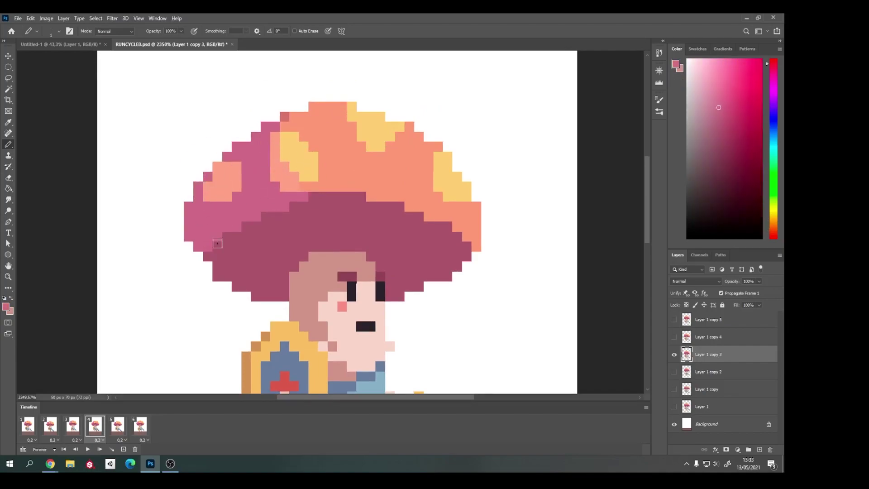
scroll(326, 166, "down", 3)
Zoom in on frame 4's shield, select it and nudge it one pixel right
key("z")
left_click_drag(302, 325, 329, 250)
scroll(358, 213, "up", 1)
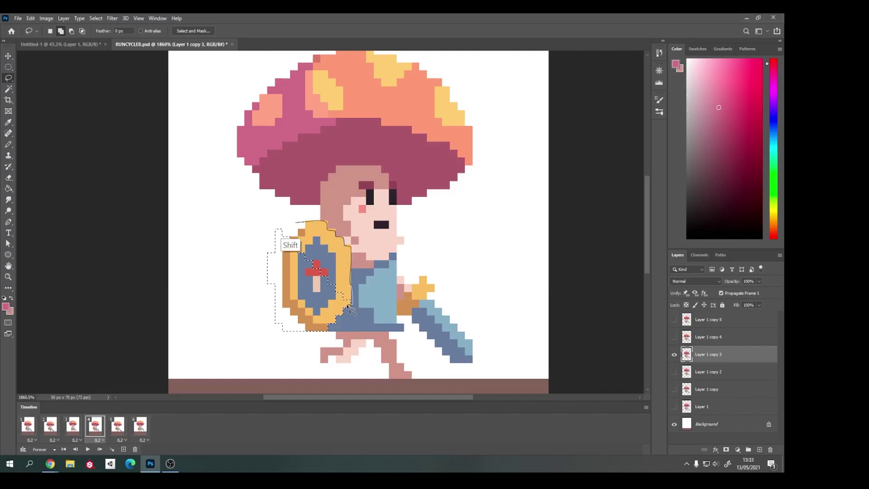
left_click_drag(279, 220, 281, 222)
key("ctrl+Right")
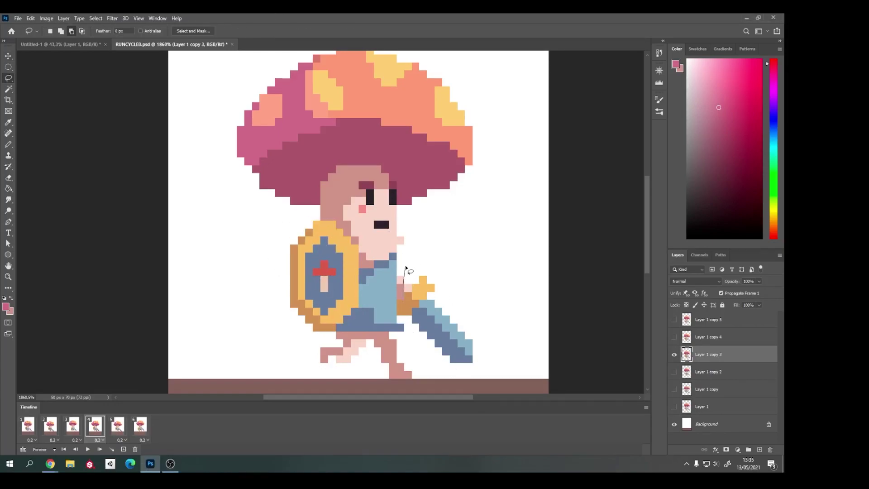
key("v")
On frame 6, shift the left eyebrow and blush one pixel left, refilling skin behind
left_click(139, 430)
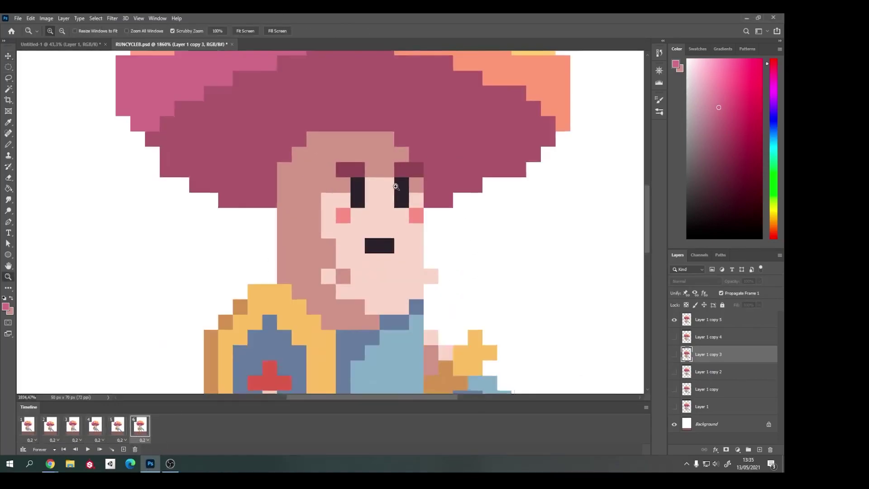
key("b")
scroll(381, 185, "up", 3)
left_click(398, 224, "alt")
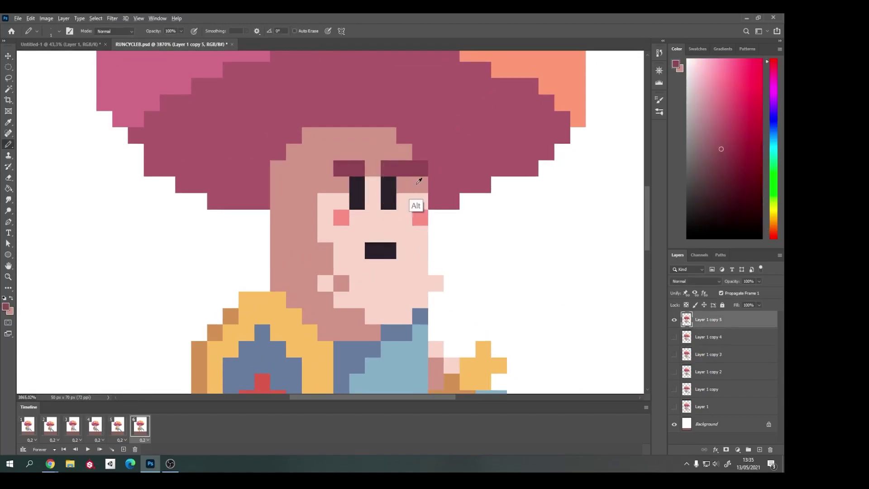
left_click(364, 164, "alt")
left_click(326, 169)
left_click(385, 217, "alt")
left_click(341, 217)
scroll(341, 310, "down", 5)
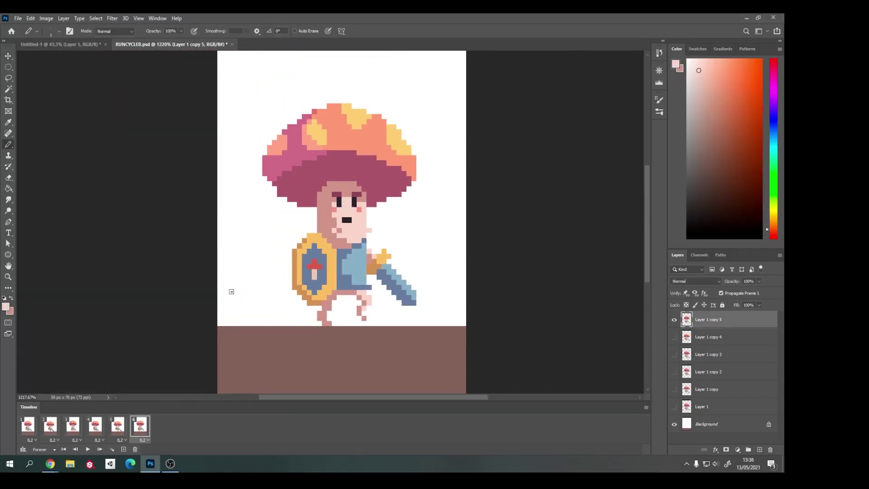
scroll(413, 312, "up", 2)
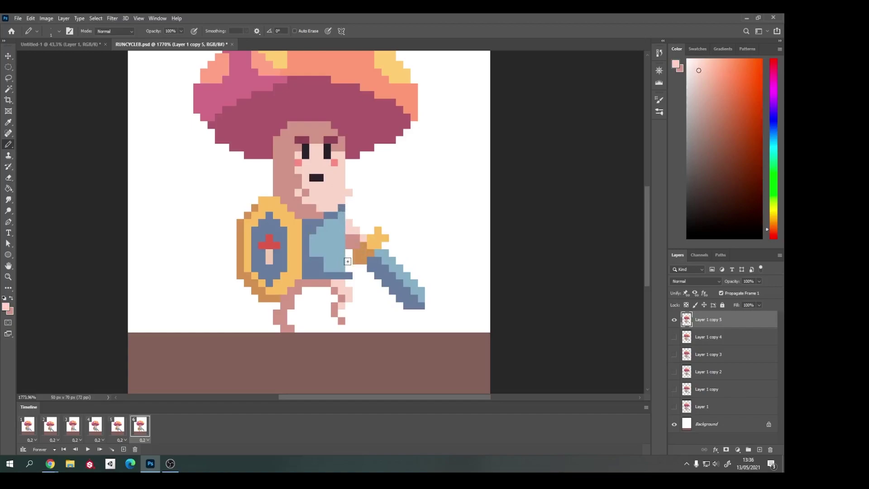
Repaint frame 6's mushroom-cap pixels in peach-orange and salmon-peach
scroll(327, 185, "up", 3)
left_click(306, 87, "alt")
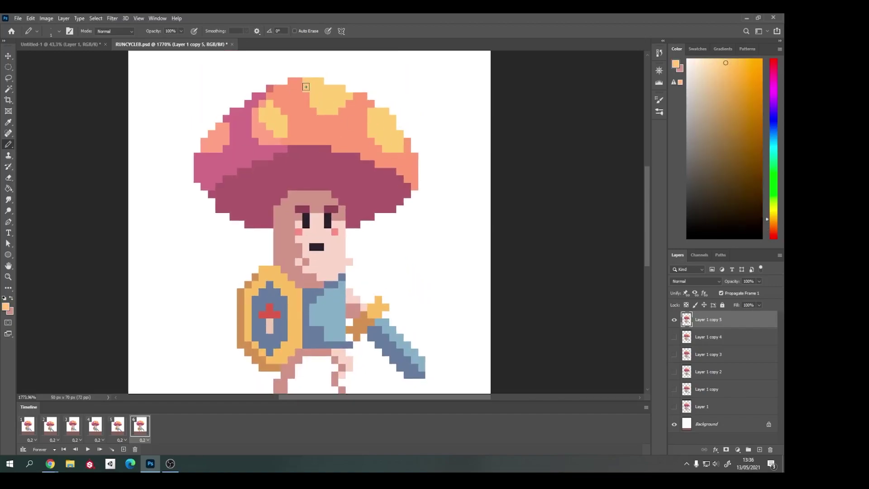
left_click(255, 102, "alt")
mouse_move(278, 104)
left_mouse_down()
mouse_move(271, 135)
mouse_move(219, 150)
left_mouse_up()
left_click(267, 117, "alt")
left_click(276, 115, "alt")
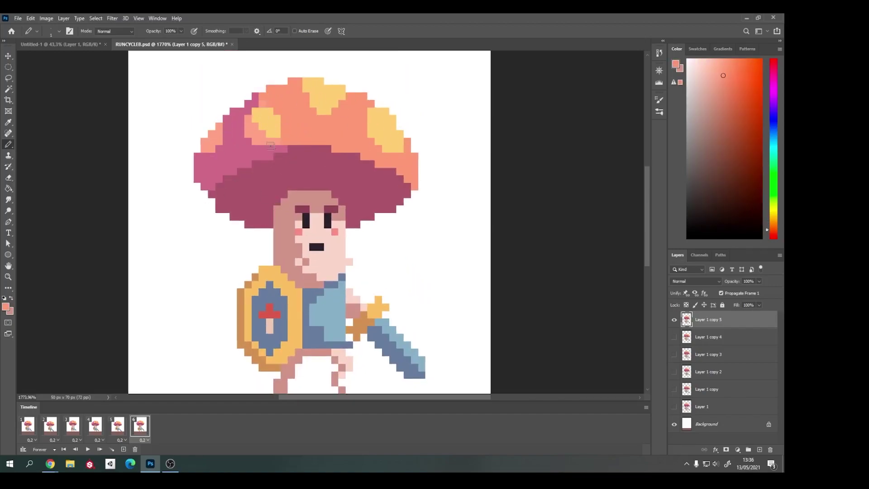
Lasso-select the shield on frame 6 with the Move tool ready
key("l")
scroll(270, 145, "down", 3)
scroll(290, 181, "up", 2)
mouse_move(317, 279)
left_mouse_down()
mouse_move(288, 180)
mouse_move(299, 185)
left_mouse_up()
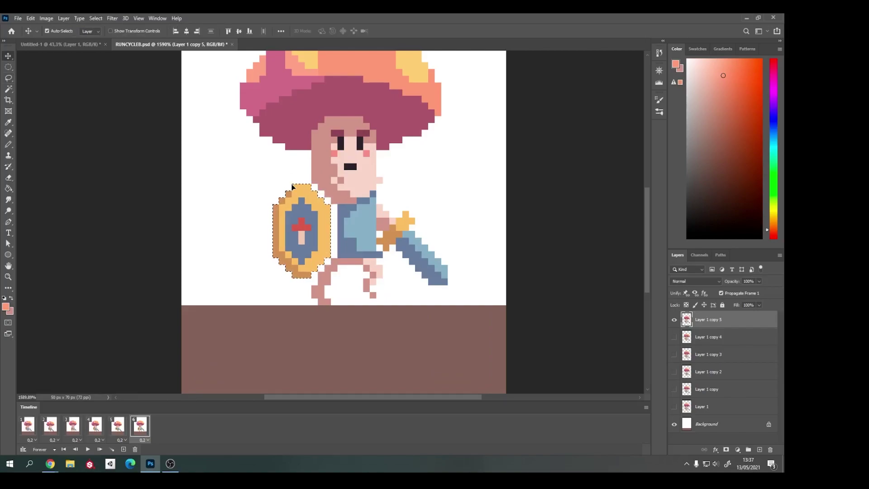
scroll(209, 198, "down", 2)
key("v")
Play and stop the run cycle, then sample a pink from the art
key("space")
key("space")
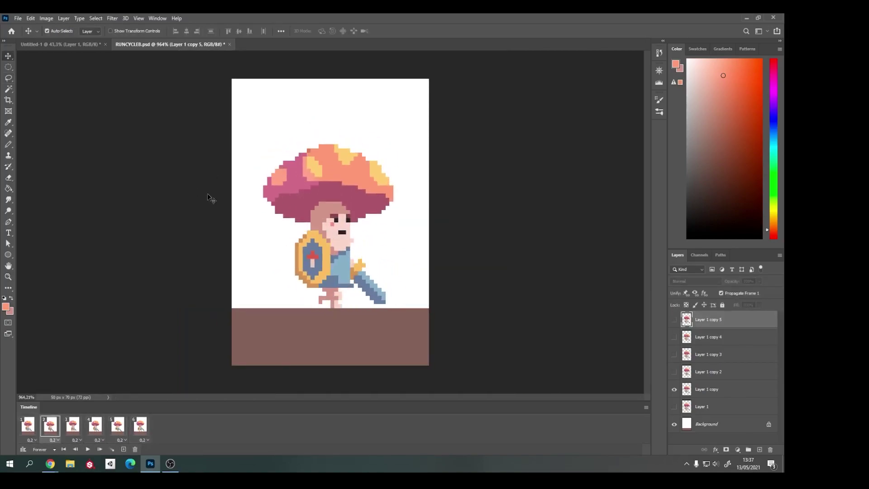
key("space")
key("space")
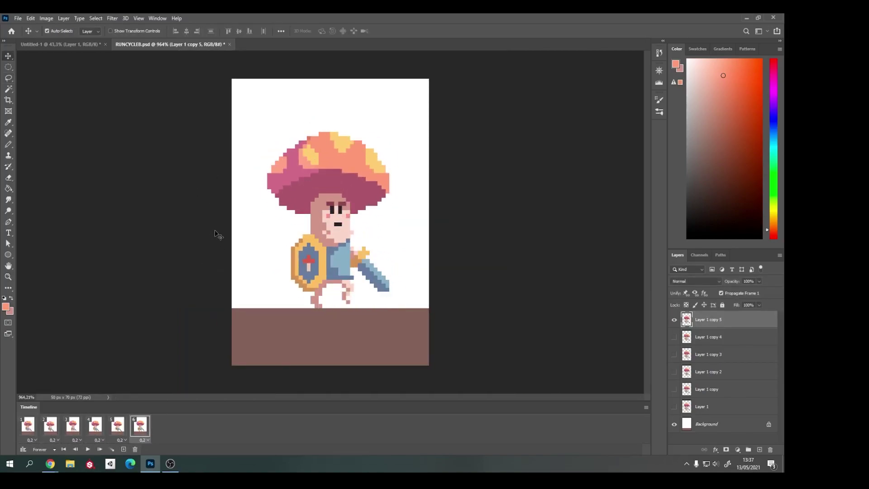
key("b")
scroll(303, 216, "up", 5)
left_click(303, 216, "alt")
scroll(303, 217, "down", 5)
Compare frames 3 and 4, then sample the dark eye and skin pink colours
left_click(72, 426)
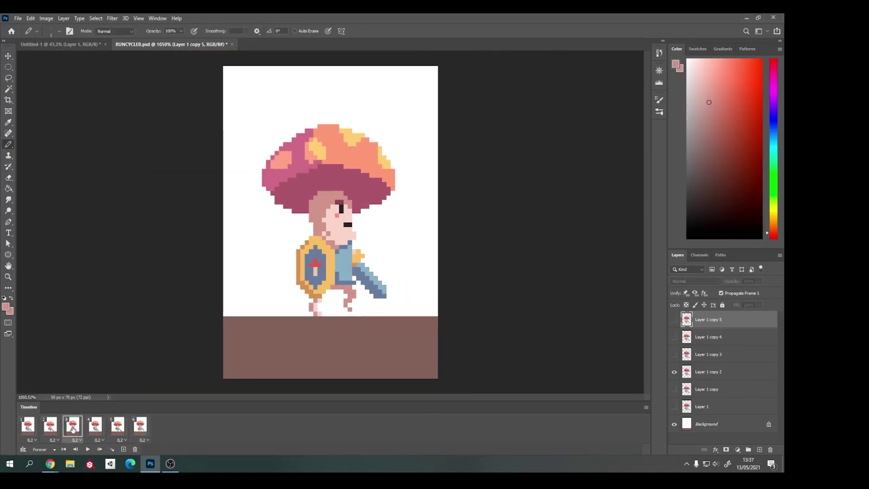
left_click(92, 429)
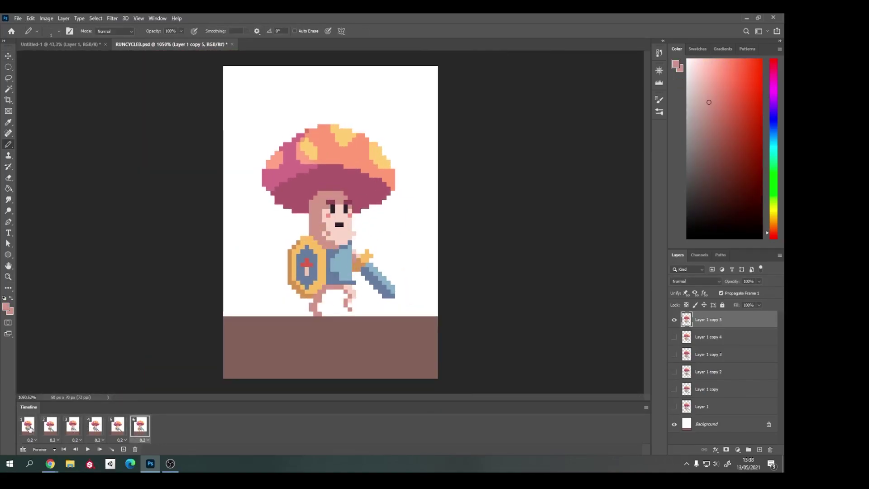
scroll(339, 225, "up", 5)
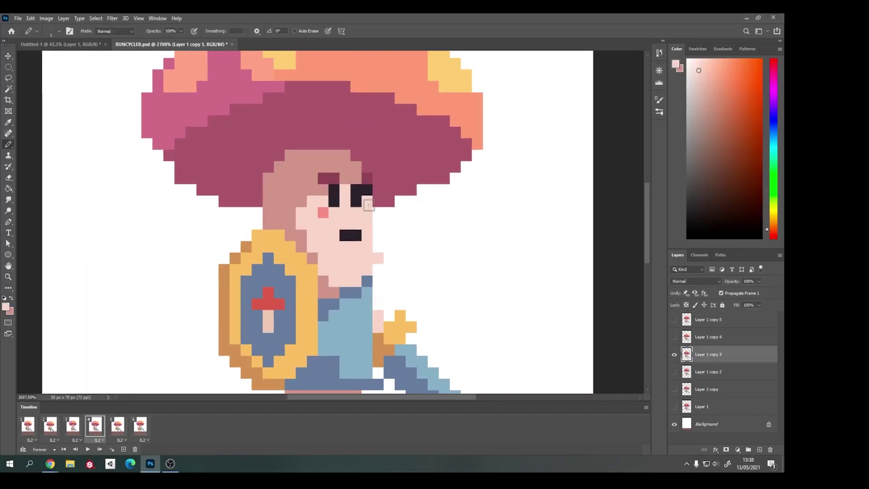
left_click(357, 192, "alt")
left_click(344, 220, "alt")
scroll(345, 221, "down", 3)
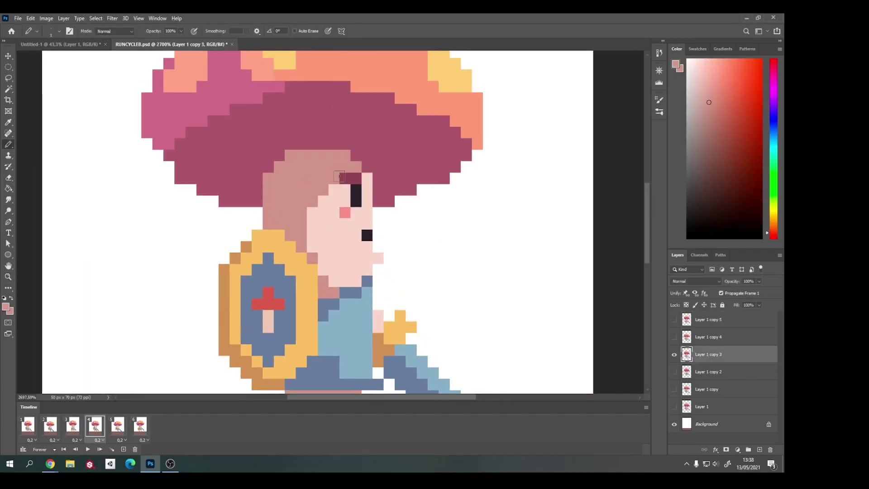
scroll(294, 217, "down", 2)
Reposition frame 4's shield, nudging it right then one pixel back left, and sample its blue
key("l")
left_click_drag(258, 322, 243, 241)
key("v")
key("Right")
key("Right")
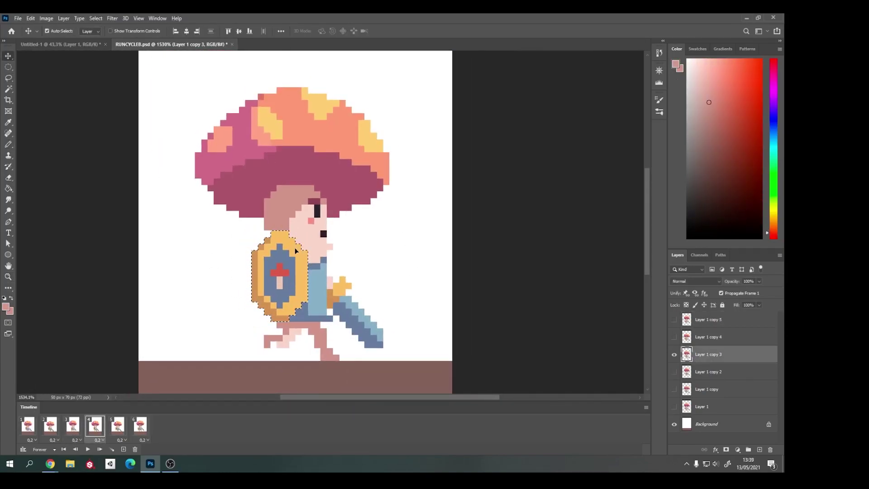
left_click_drag(295, 250, 289, 250)
key("b")
left_click(292, 290, "alt")
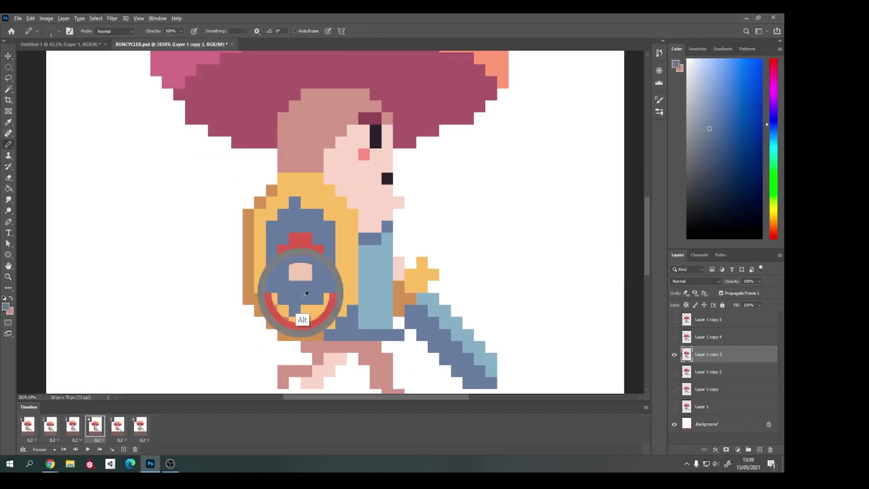
scroll(206, 255, "down", 1)
Select frame 4's sword, nudge it left, and clear the selection
key("l")
left_click_drag(325, 236, 319, 225)
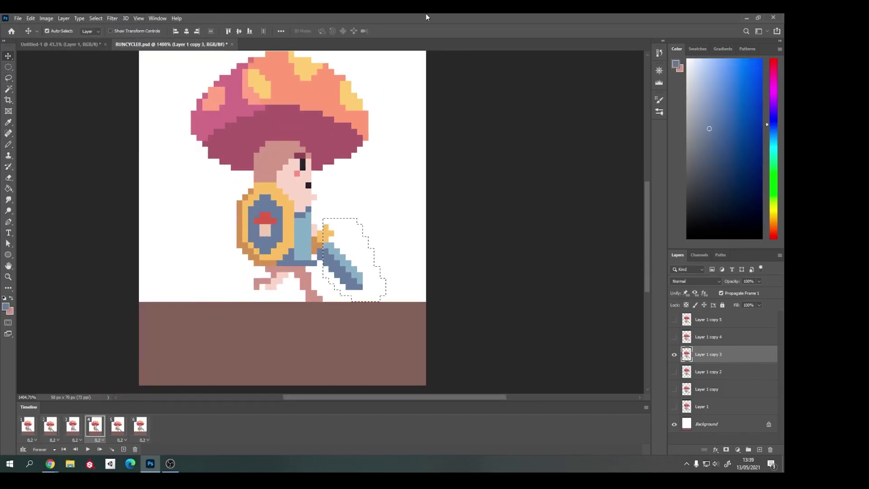
key("v")
key("Left")
key("Left")
key("ctrl+d")
key("e")
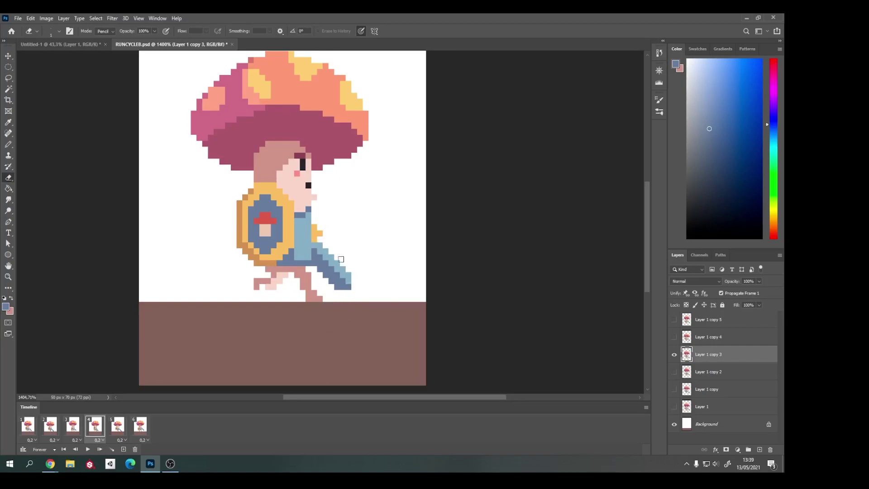
Extend the left yellow highlight on frame 4's mushroom cap
scroll(272, 108, "up", 2)
key("b")
left_click(382, 151, "alt")
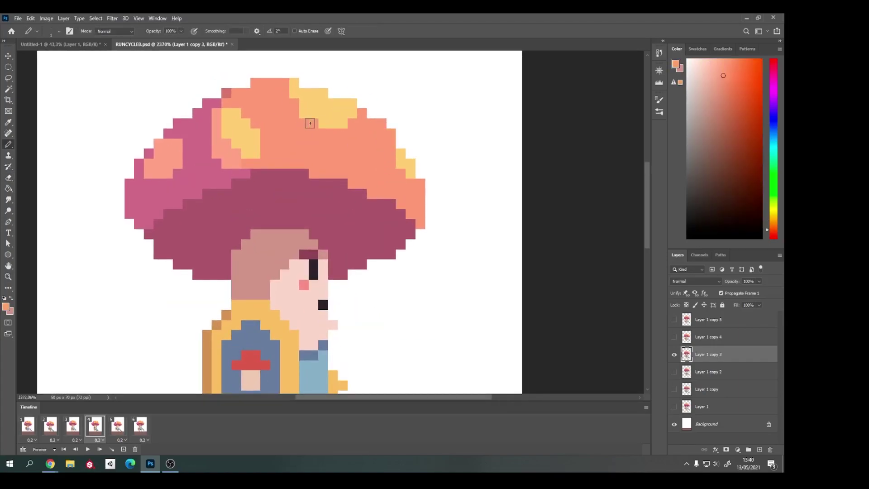
left_click(239, 132, "alt")
left_click_drag(269, 154, 265, 113)
Repaint the cap's left-side spots in pink and salmon
left_click(239, 154, "alt")
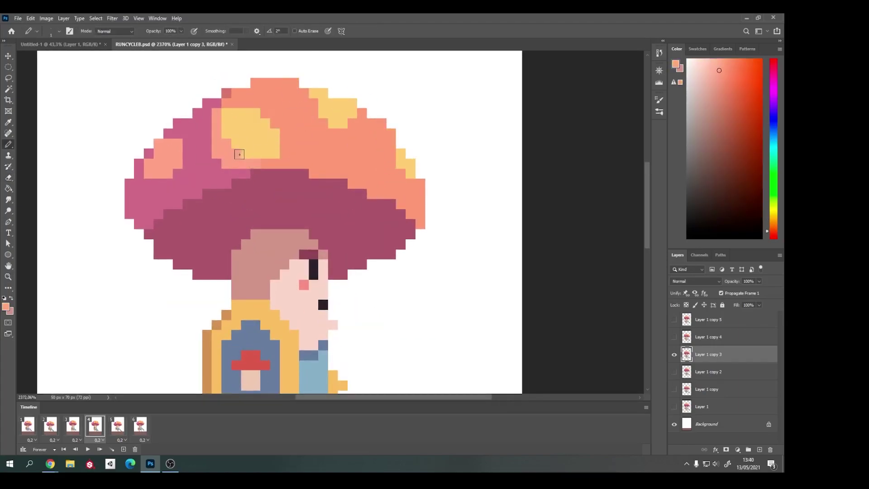
left_click(218, 169, "alt")
mouse_move(217, 159)
left_mouse_down()
mouse_move(216, 111)
mouse_move(231, 111)
left_mouse_up()
left_click(272, 99, "alt")
left_click_drag(191, 150, 182, 176)
left_click(151, 184, "alt")
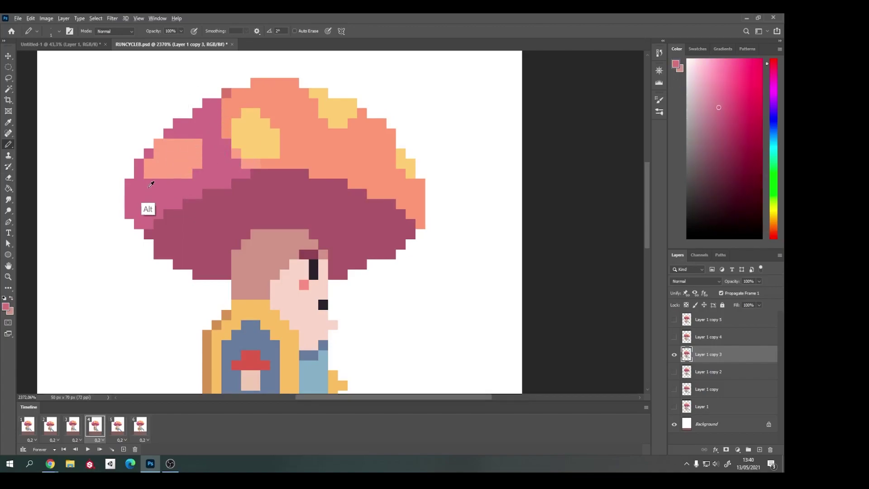
left_click(168, 154, "alt")
Fit the canvas, step between frames 3 and 4, and zoom back in with blue picked
key("ctrl+0")
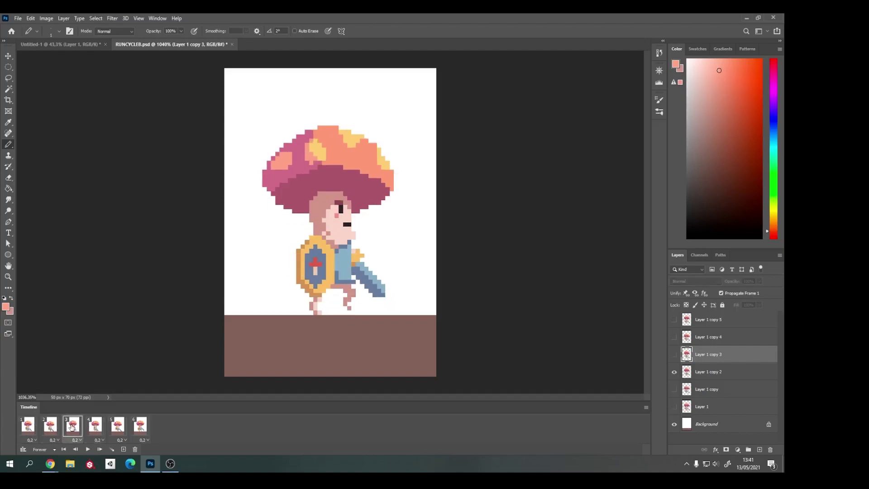
key("alt+bracketleft")
scroll(345, 225, "up", 3)
key("alt+bracketright")
key("ctrl+0")
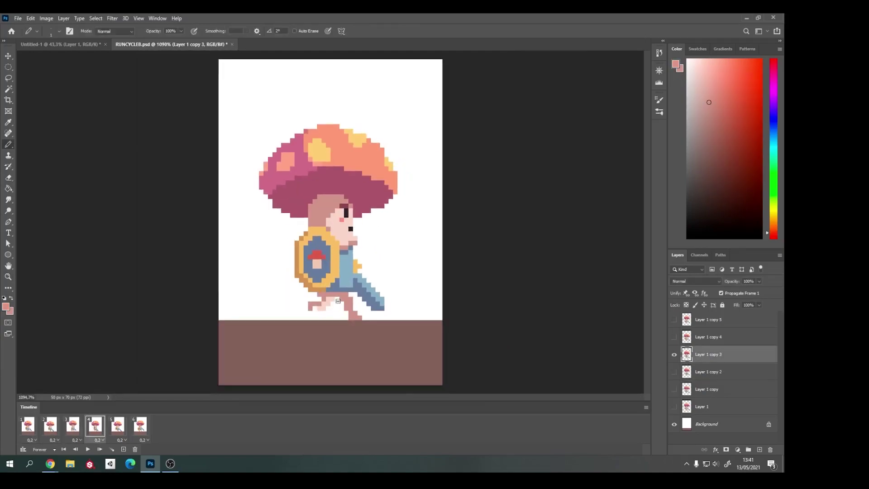
left_click(352, 292, "alt")
scroll(352, 295, "up", 3)
scroll(343, 241, "down", 3)
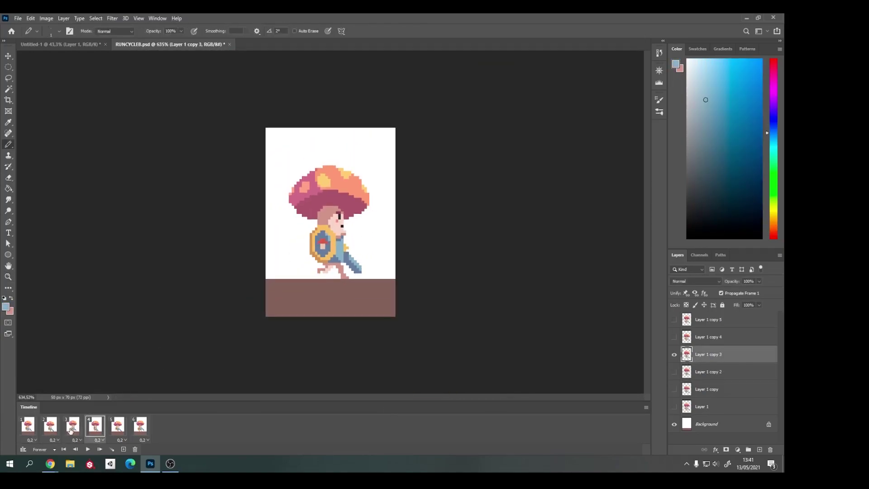
Preview the run cycle, then copy the character pose into frame 5 as Layer 2
key("space")
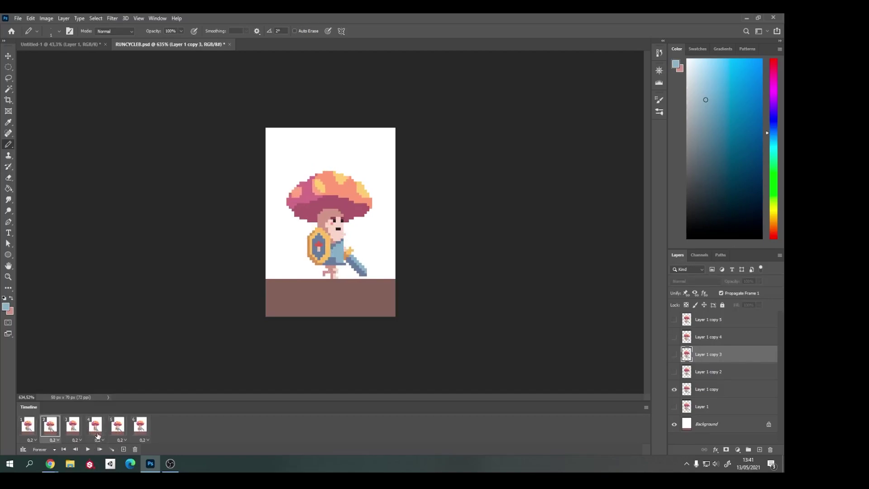
key("space")
key("l")
left_click_drag(285, 247, 286, 152)
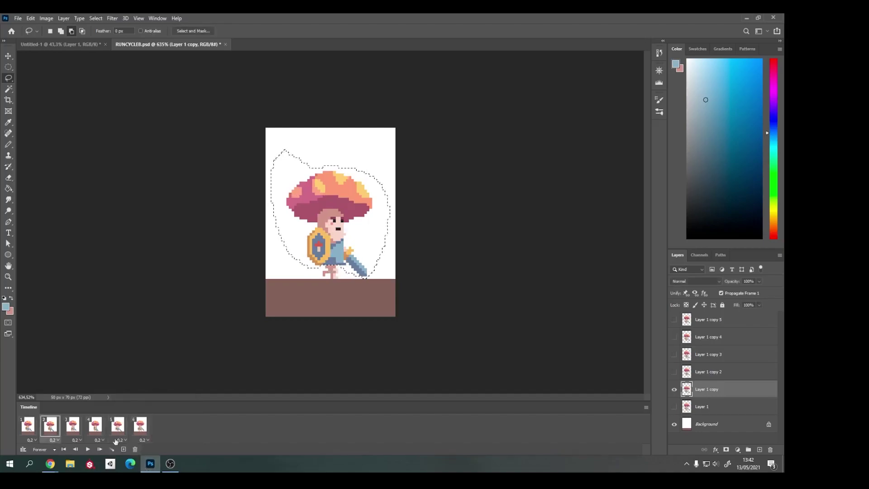
left_click(688, 344)
key("ctrl+j")
key("space")
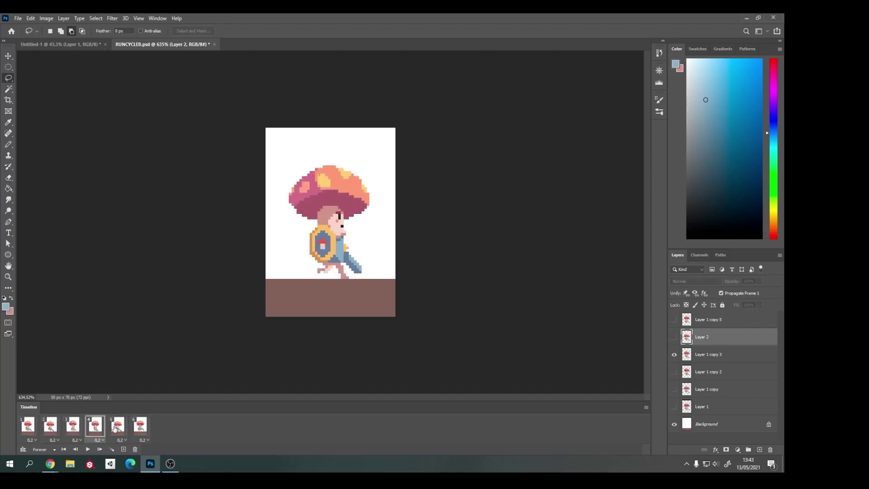
Zoom in on frame 5's character, erase pixels, and duplicate Layer 2 as Layer 2 copy
key("space")
key("space")
key("z")
key("space")
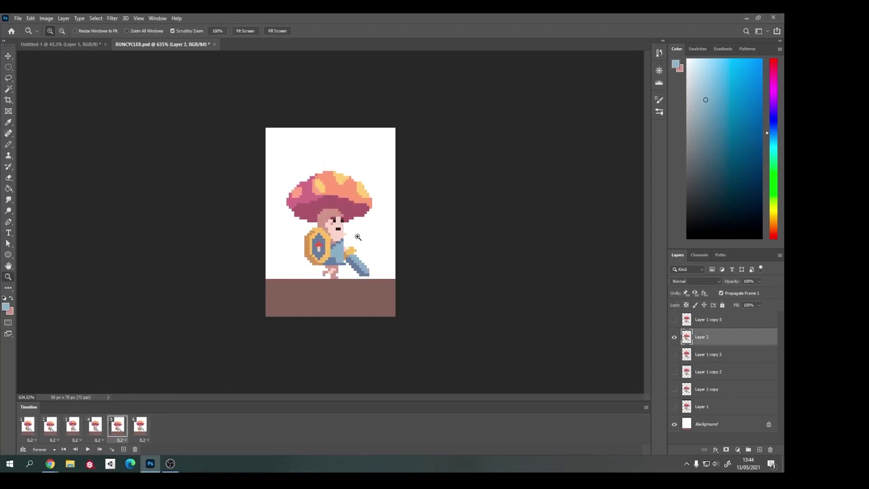
left_click_drag(358, 237, 403, 237)
key("e")
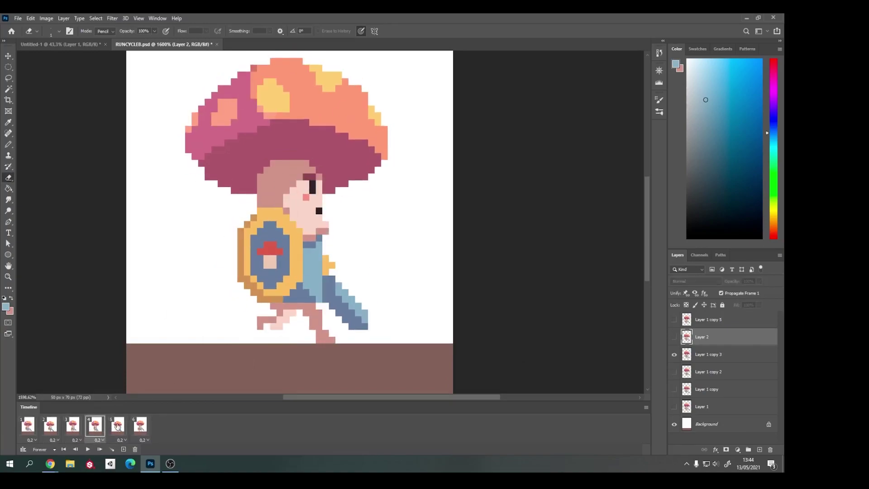
key("b")
key("ctrl+j")
Recolour a pixel beside the eye in pale skin and nudge the sword about 3 pixels left
left_click(306, 215, "alt")
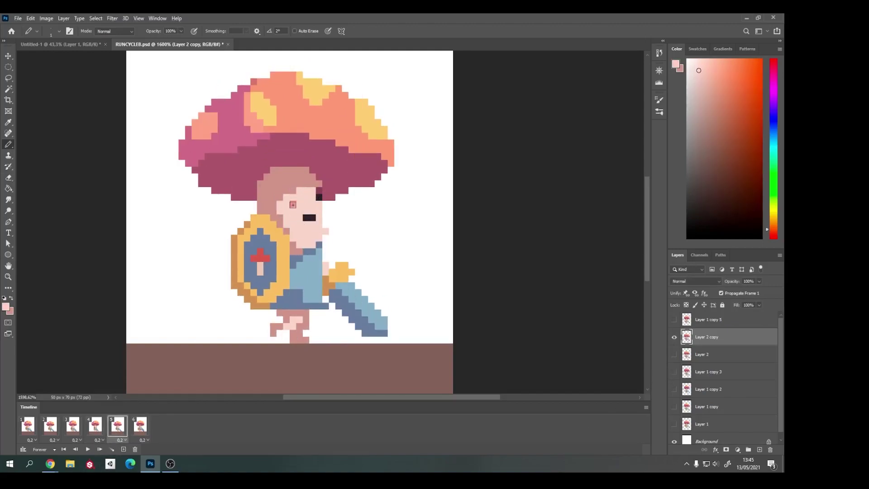
left_click(312, 190)
left_click(274, 207, "alt")
key("l")
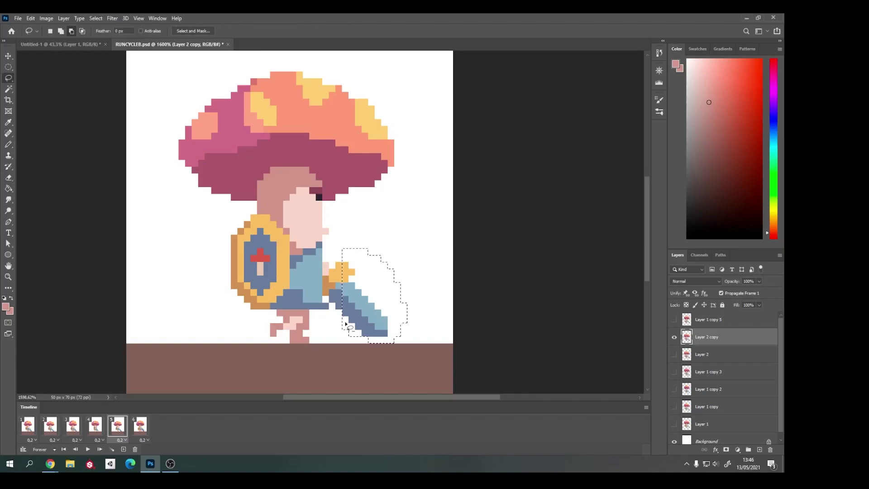
key("v")
key("Left")
key("Left")
key("Left")
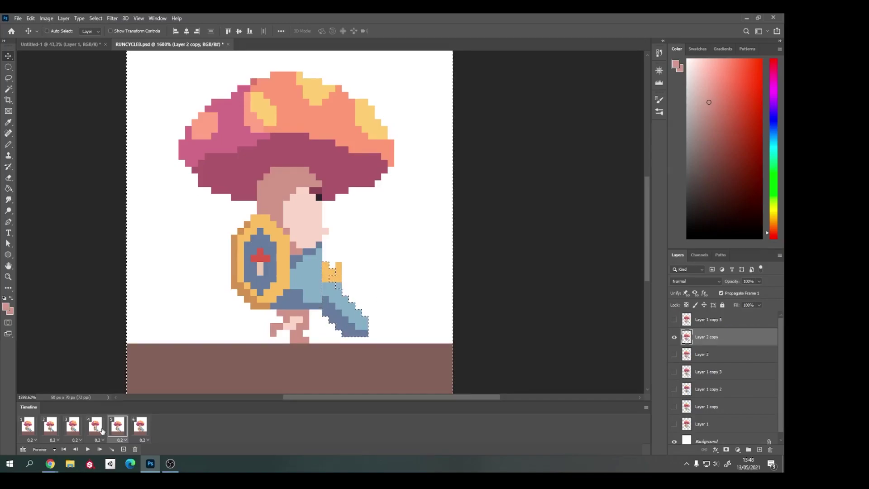
Deselect the sword and retouch frame 5's face and hair pixels, comparing with frame 4
key("b")
key("ctrl+d")
left_click(335, 324, "alt")
left_click(326, 238, "alt")
left_click(287, 210)
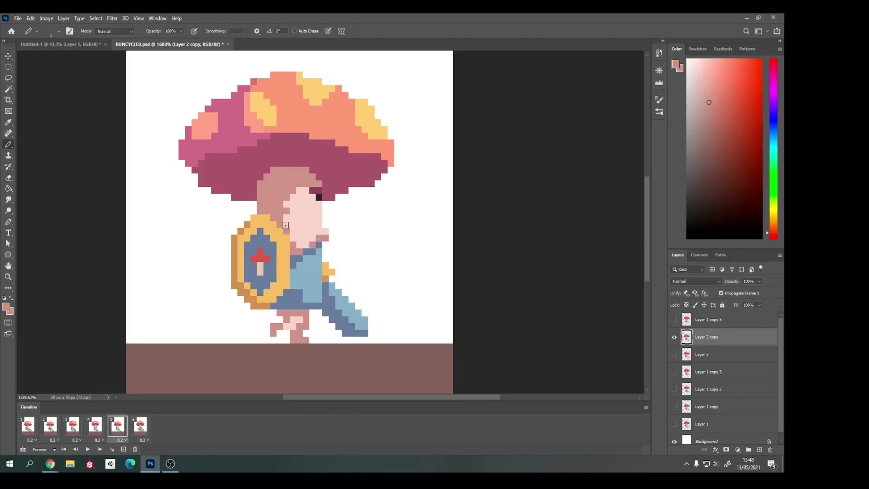
left_click(293, 272, "alt")
left_click(102, 428)
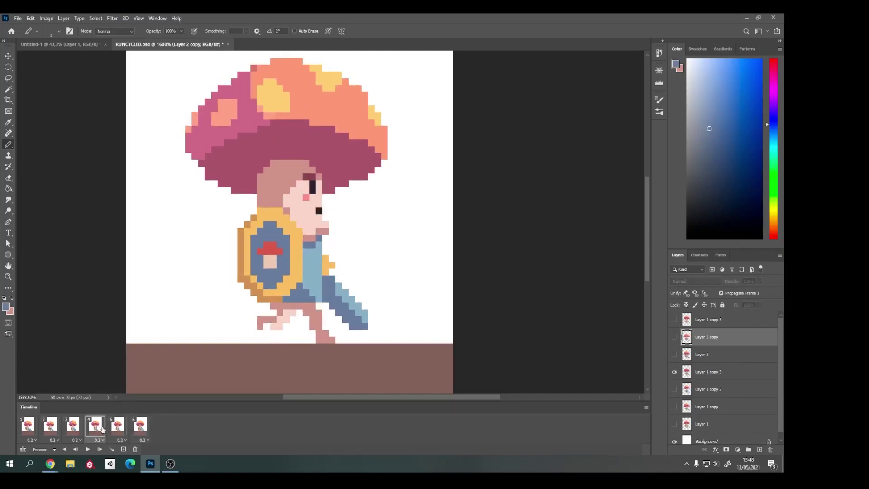
left_click(118, 425)
Rebalance frame 5's cap: shift the right yellow highlight, enlarge the left one, repaint salmon patches pink
left_click(117, 425)
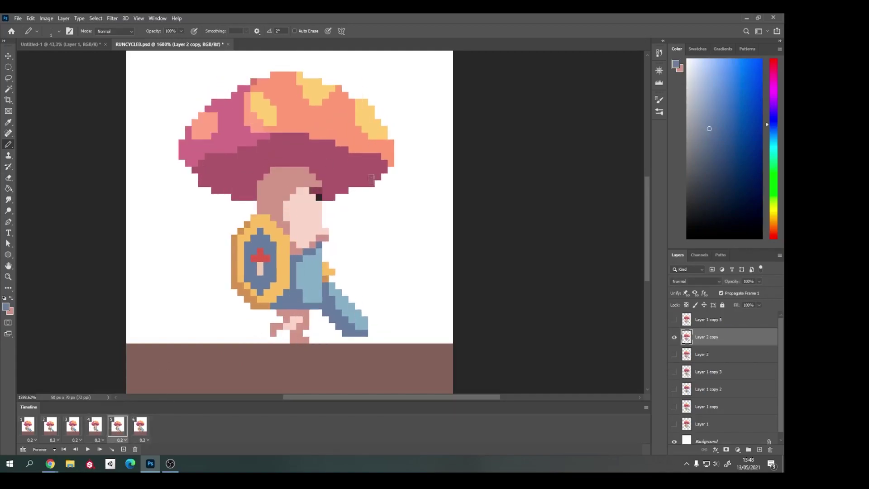
left_click(361, 120, "alt")
left_click(335, 91, "alt")
mouse_move(361, 120)
left_mouse_down()
mouse_move(364, 102)
mouse_move(308, 83)
left_mouse_up()
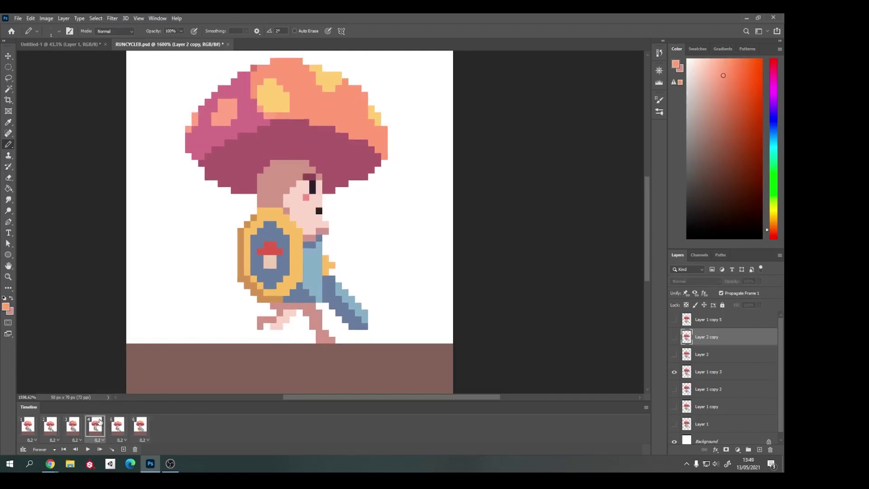
left_click(271, 109, "alt")
left_click(284, 114)
left_click(251, 156, "alt")
left_click_drag(258, 129, 252, 92)
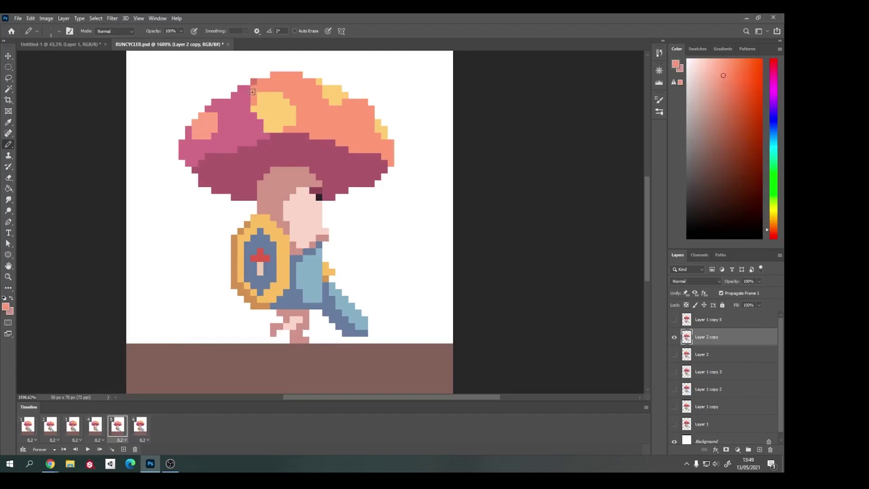
left_click(244, 122, "alt")
mouse_move(199, 117)
left_mouse_down()
mouse_move(222, 136)
mouse_move(194, 126)
left_mouse_up()
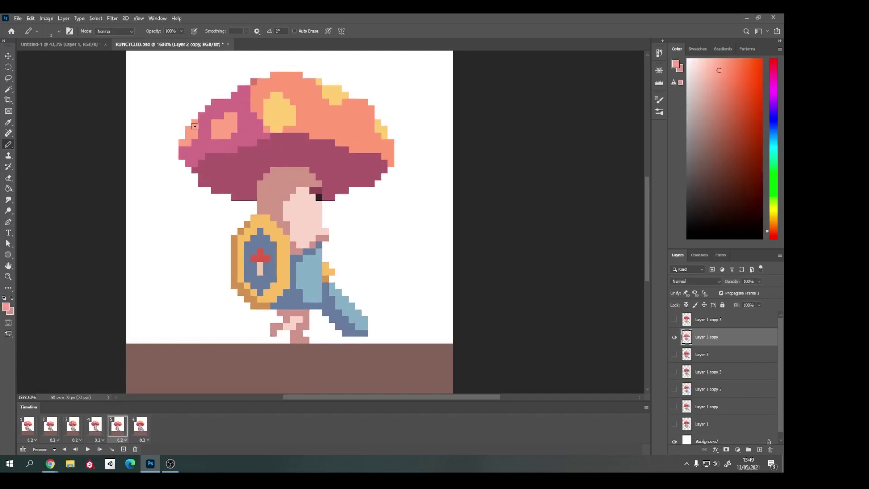
Copy frame 4's shield into frame 5 as Layer 3 and erase the old shield's leftmost columns
left_click(95, 426)
key("l")
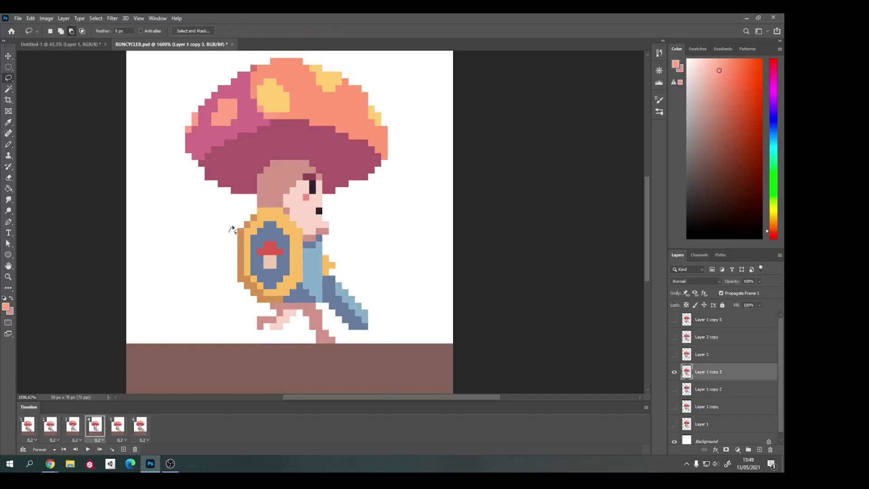
key("ctrl+c")
key("ctrl+v")
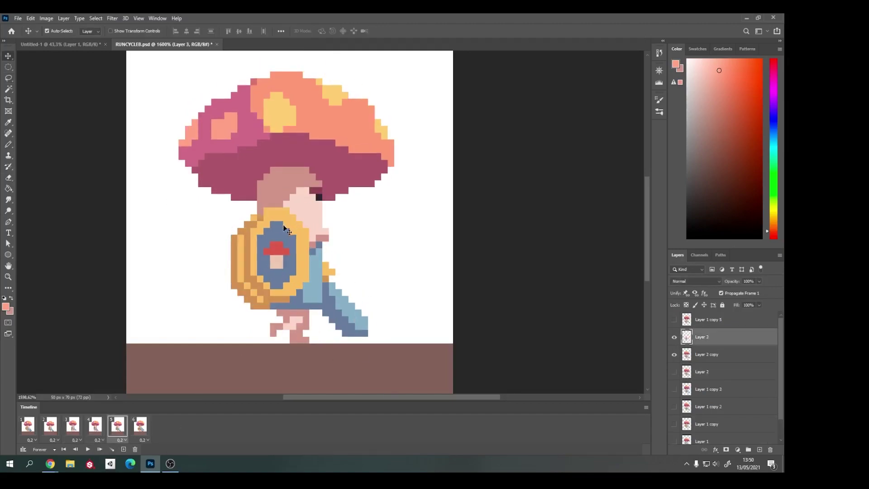
key("v")
key("e")
left_click_drag(237, 289, 252, 215)
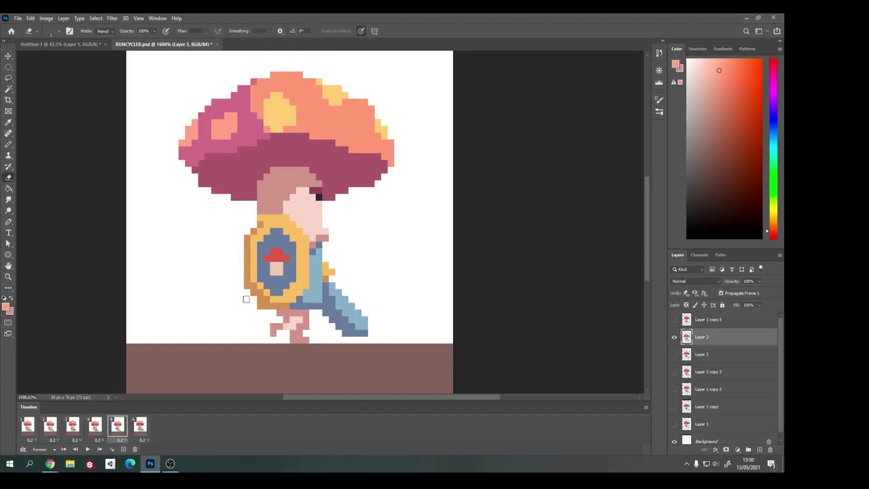
key("b")
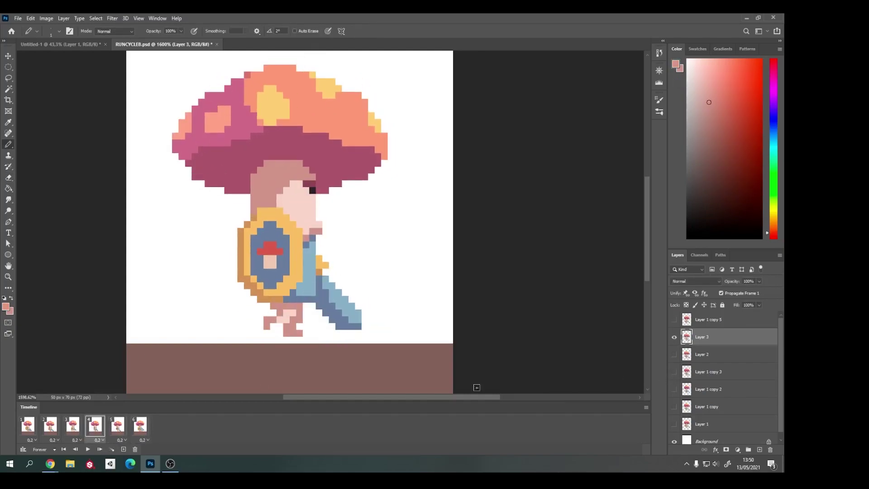
Play the run cycle, check frames 6 and 3, and outline the character on frame 3
key("space")
key("space")
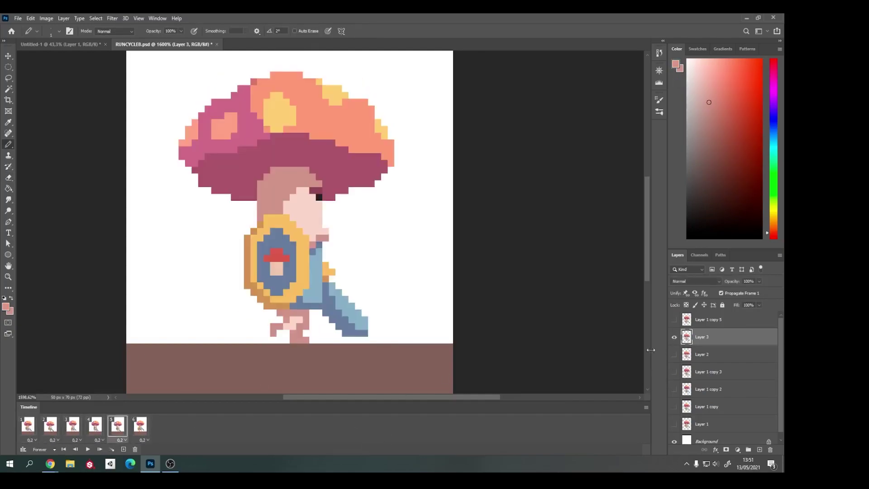
left_click(139, 426)
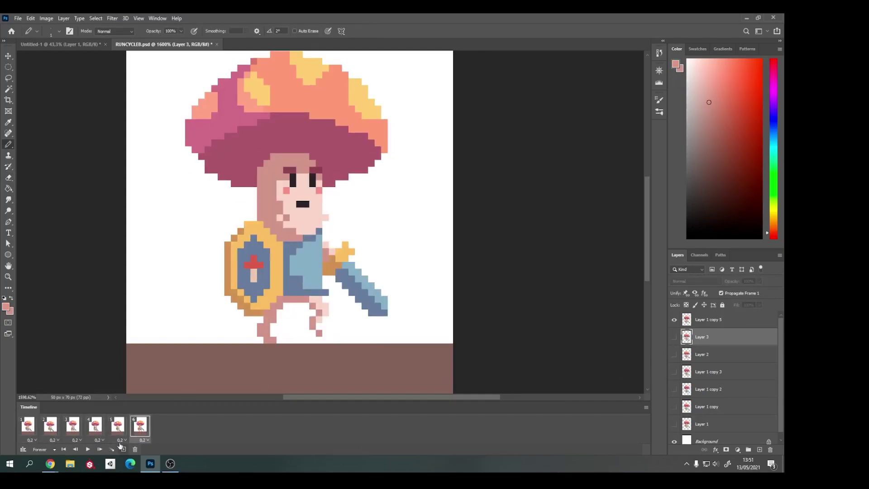
left_click(71, 425)
key("l")
left_click_drag(290, 333, 177, 127)
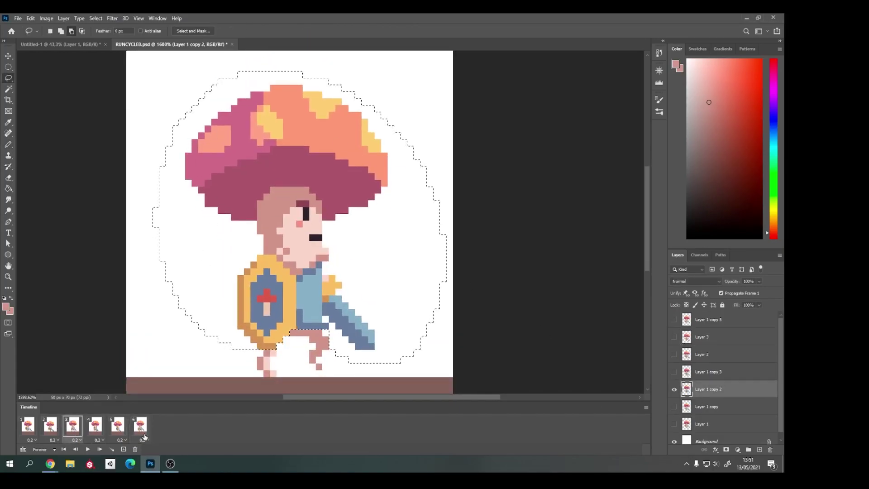
key("space")
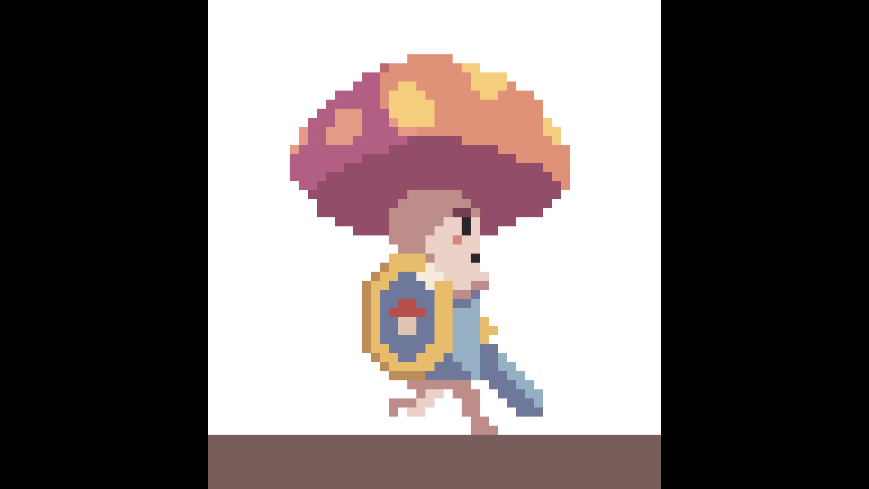